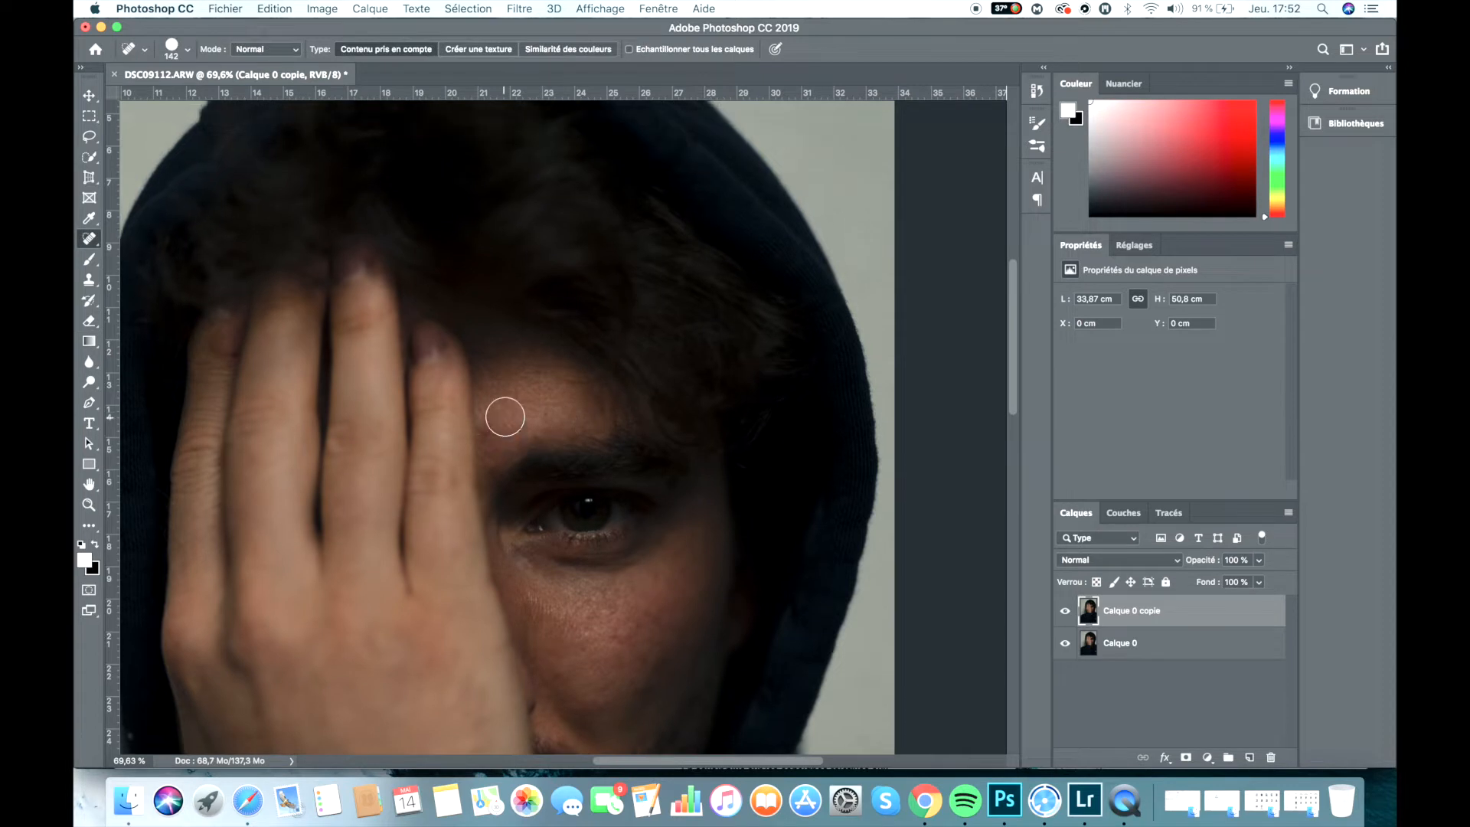
Retouch the skin blemishes on the forehead, cheek and around the nose of the visible half of the face with the Spot Healing Brush.
click(496, 433)
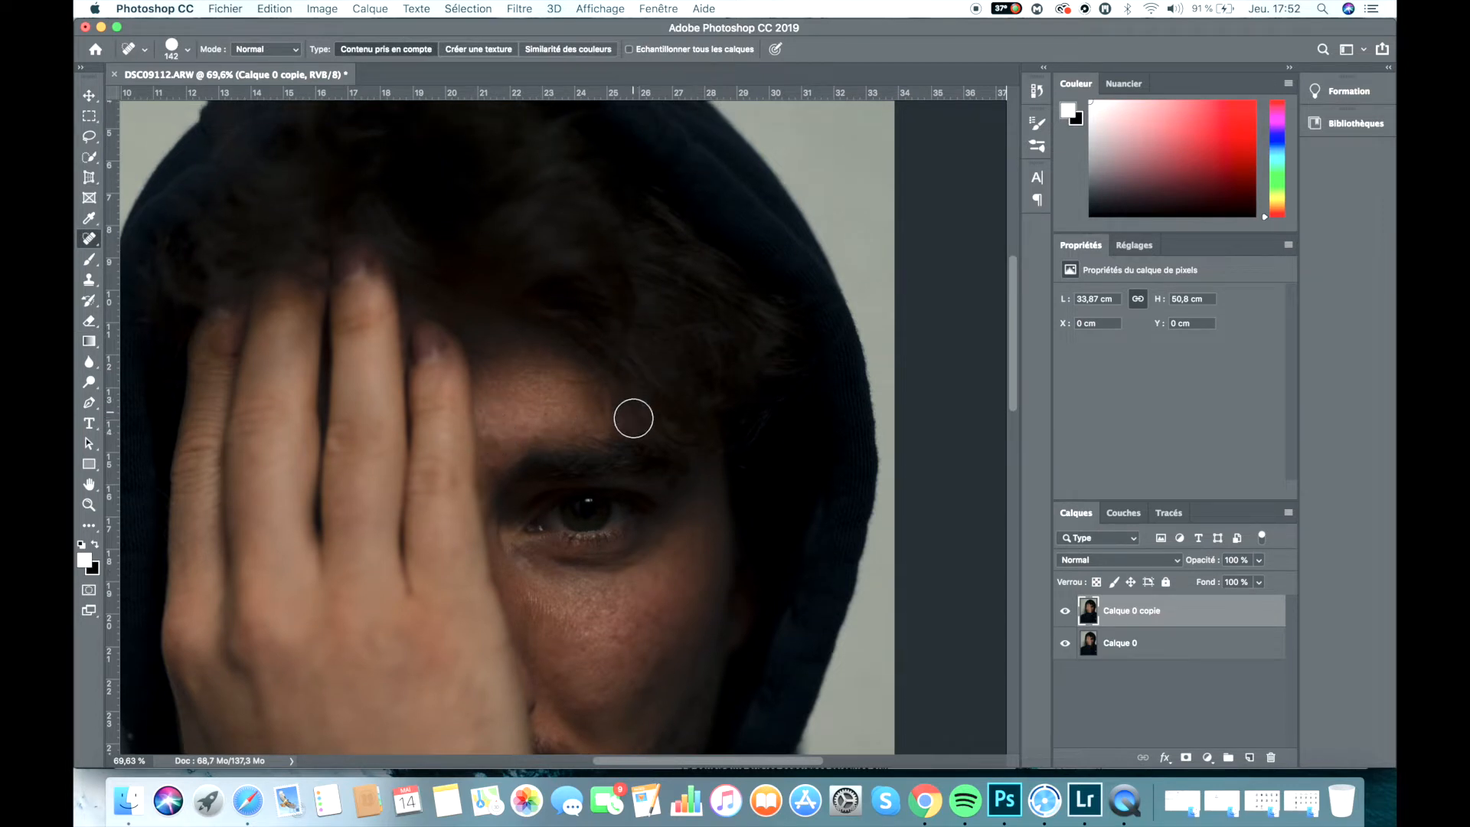
scroll(613, 475, down, 5)
click(624, 485)
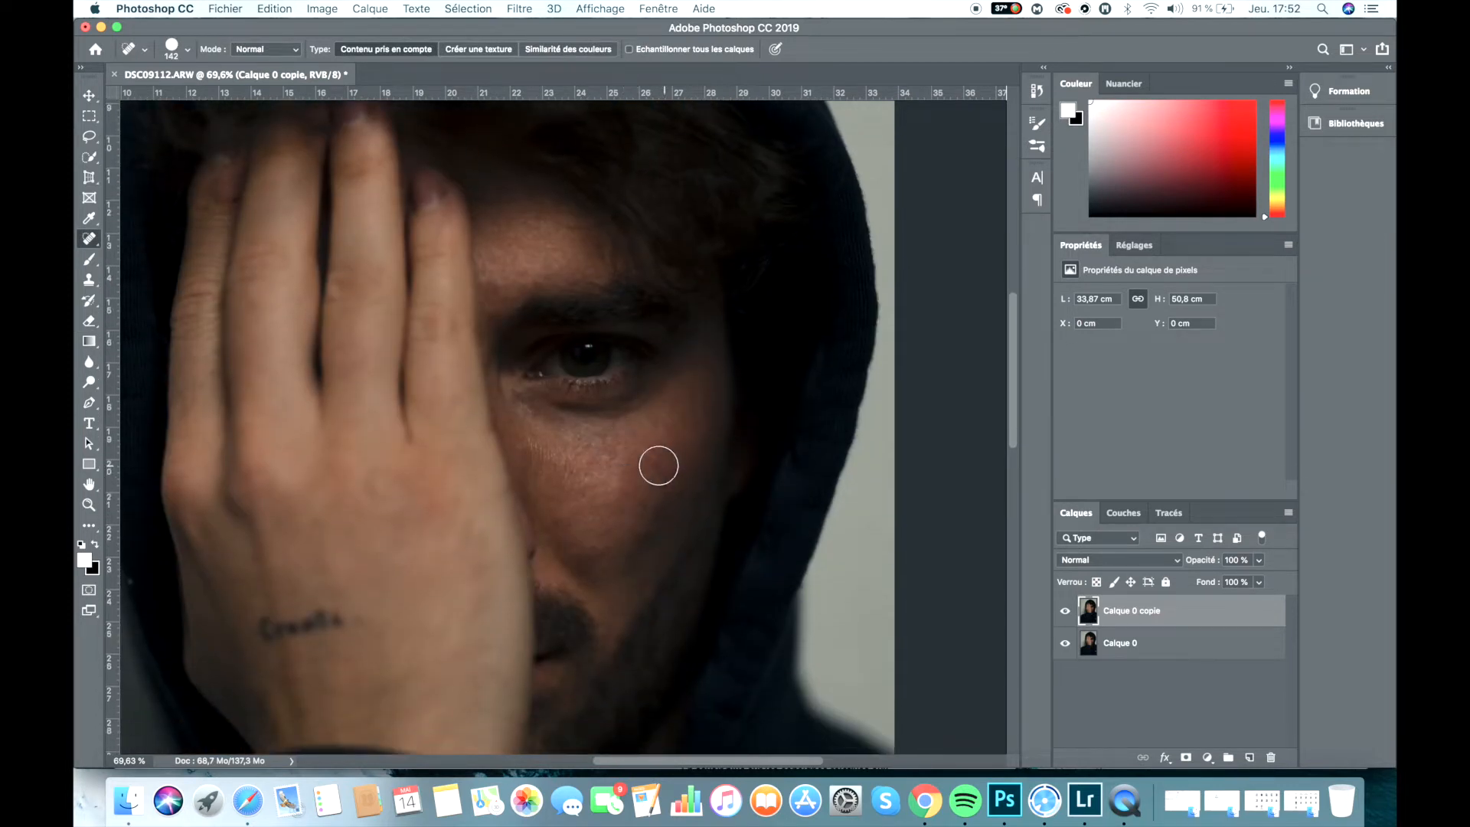
click(570, 515)
click(598, 549)
scroll(535, 401, down, 2)
scroll(551, 444, down, 3)
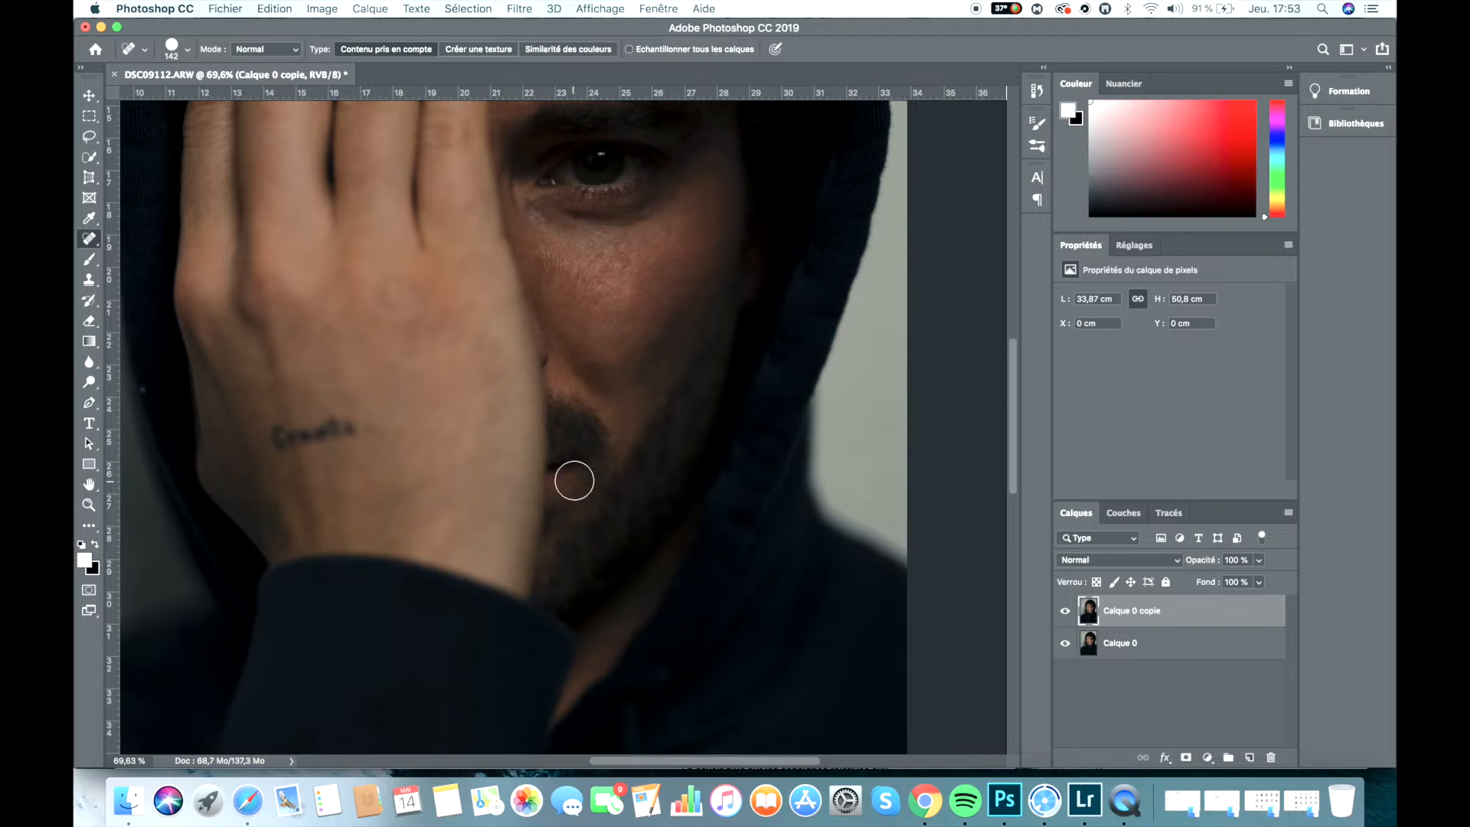
scroll(578, 459, up, 1)
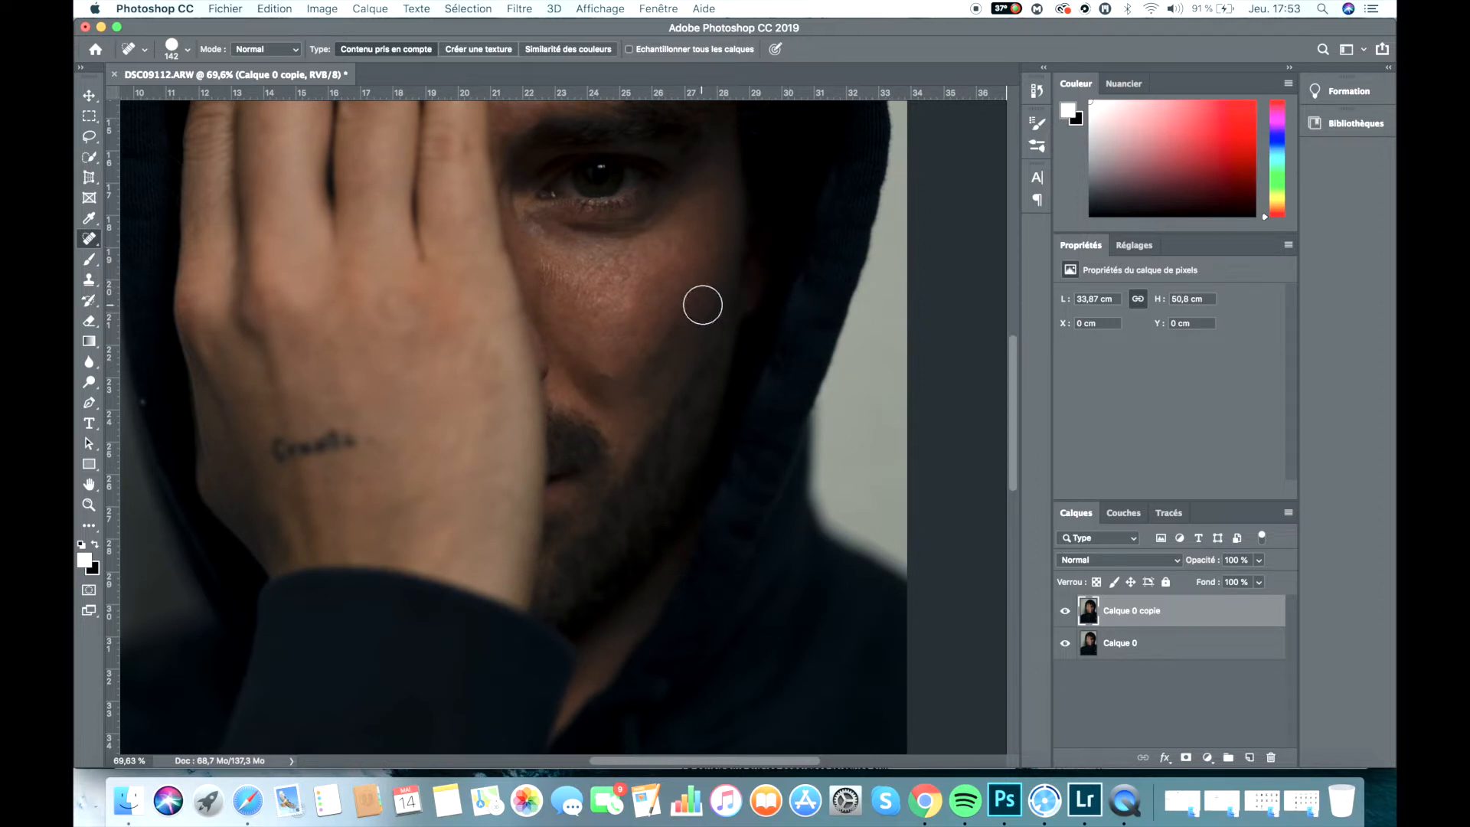
click(609, 365)
scroll(664, 242, up, 3)
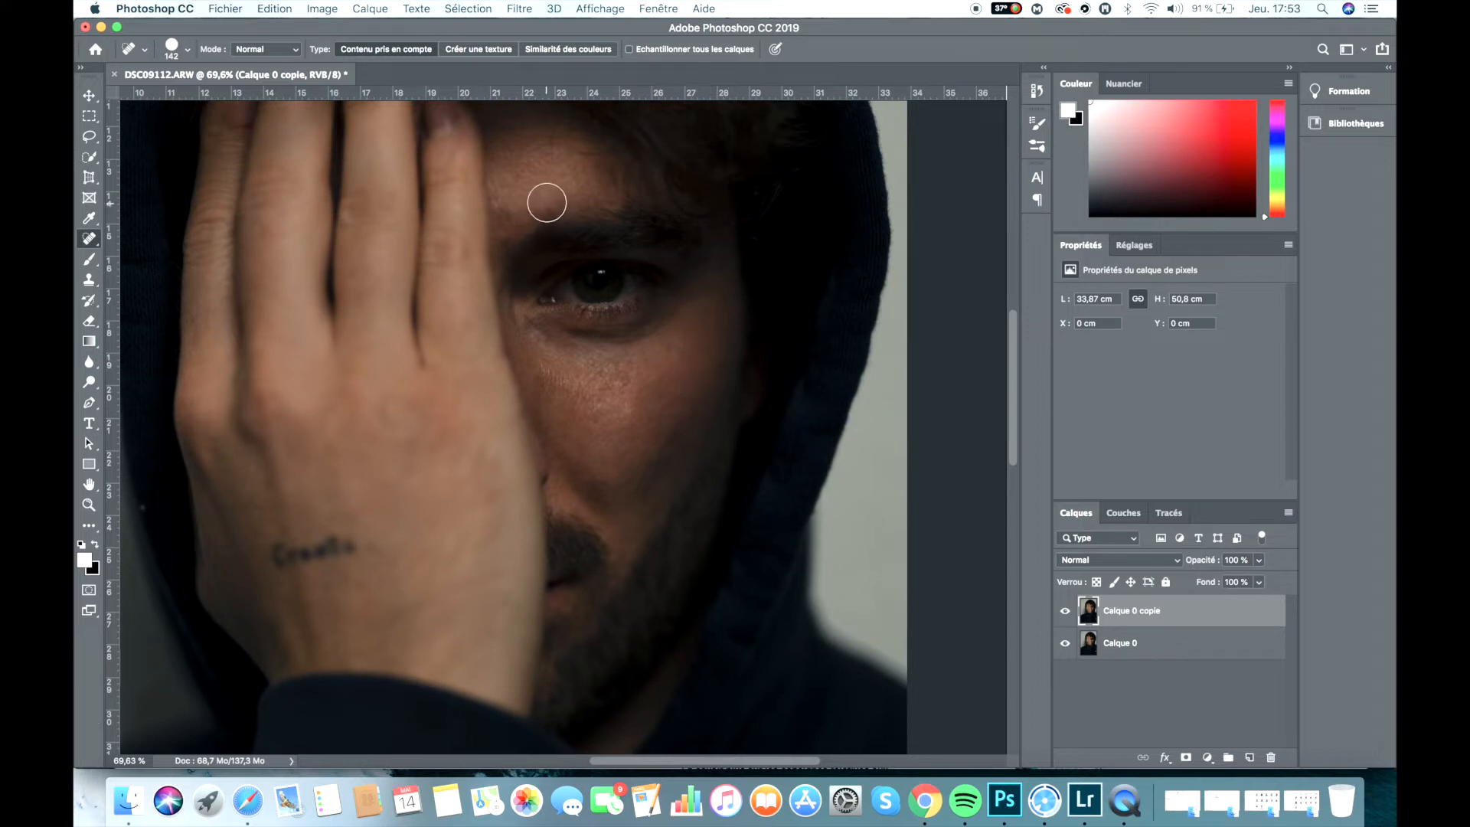
Place the campfire photo DSC09000.ARW from the Finder folder into the portrait document, accepting the default Camera Raw settings.
scroll(905, 352, down, 1)
scroll(906, 352, down, 5)
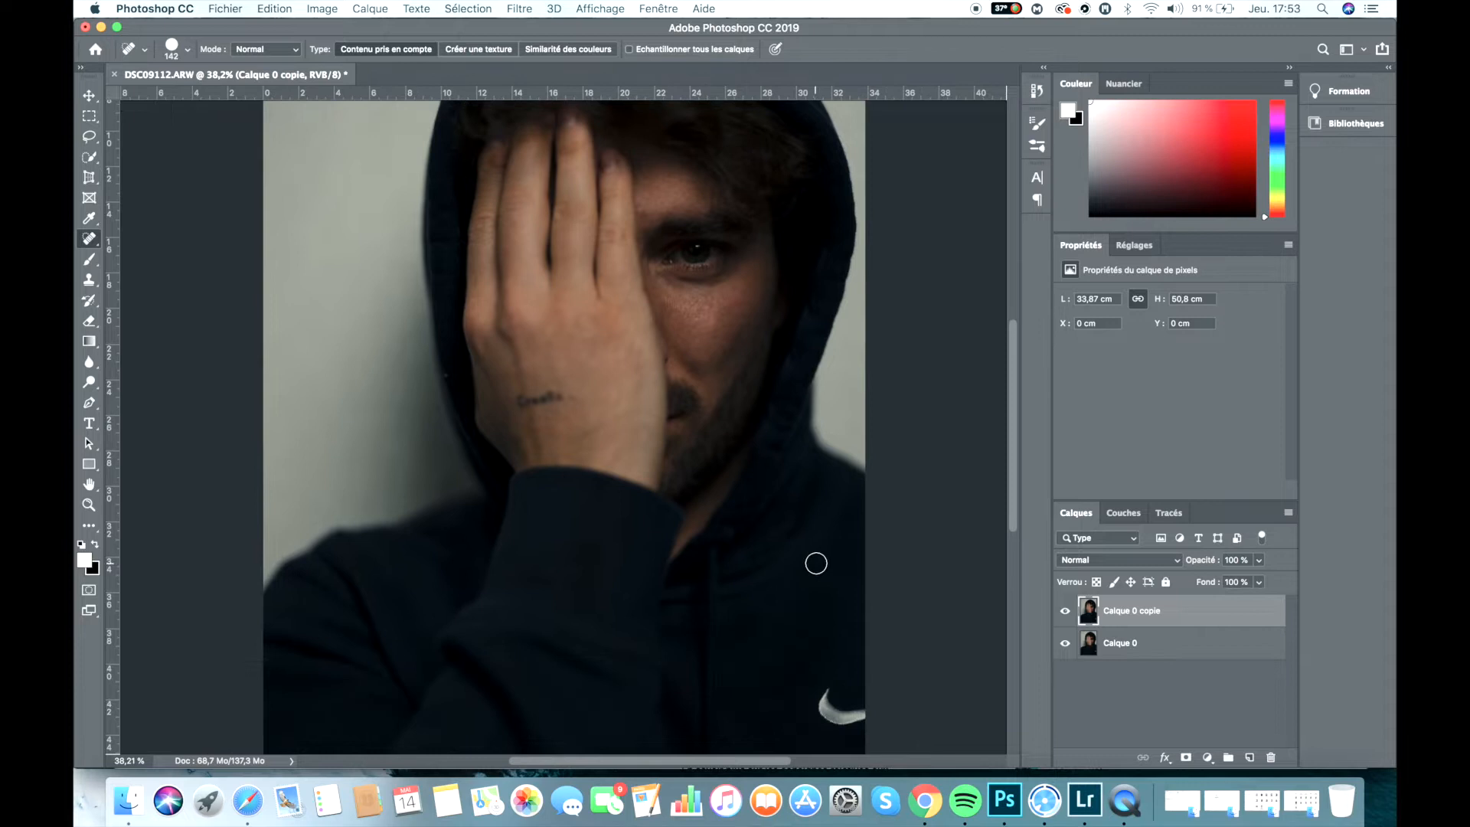
scroll(886, 545, down, 1)
scroll(886, 545, up, 5)
scroll(885, 544, right, 4)
scroll(885, 545, left, 2)
scroll(885, 545, down, 2)
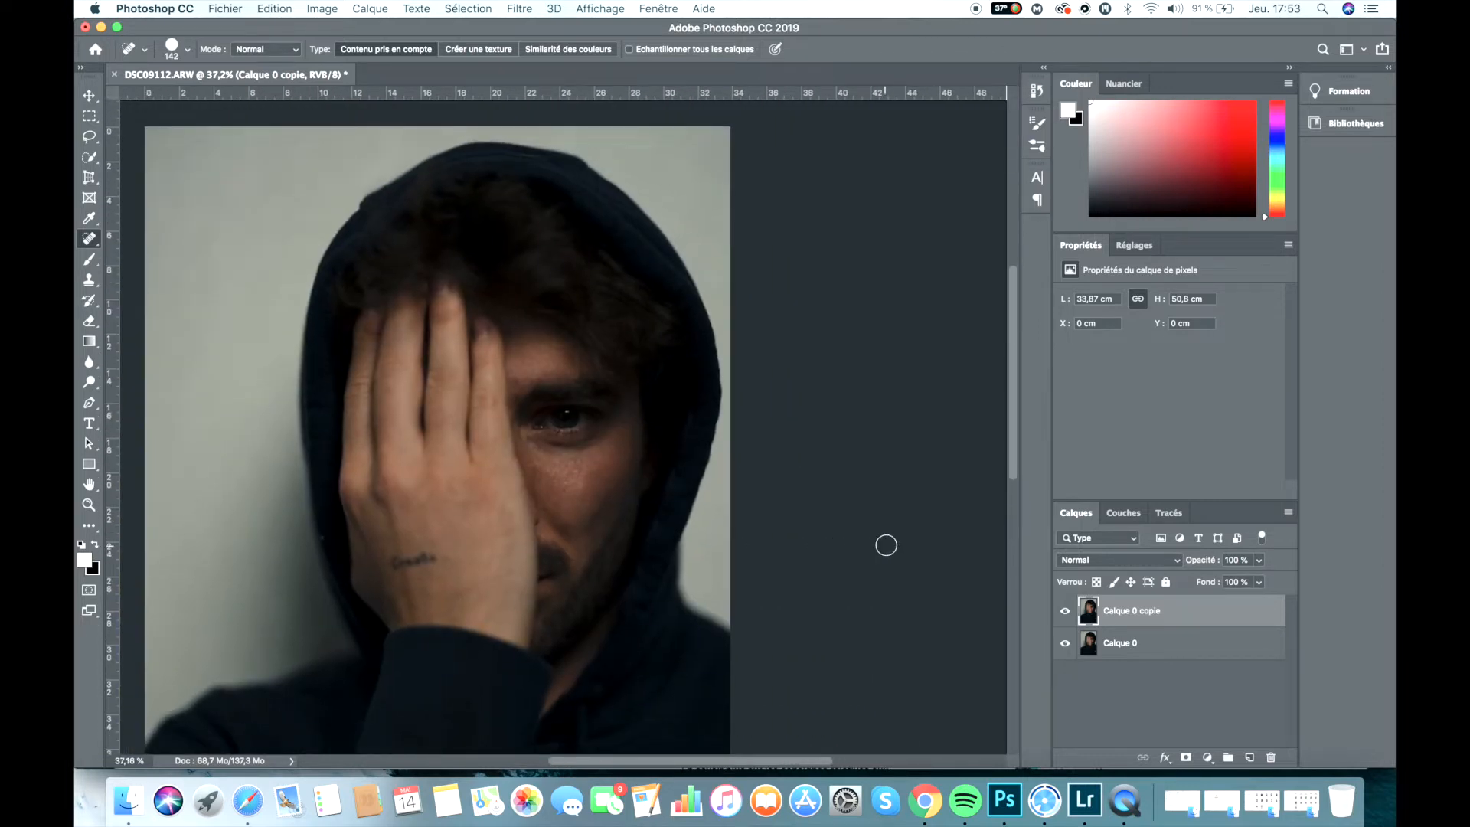
click(128, 800)
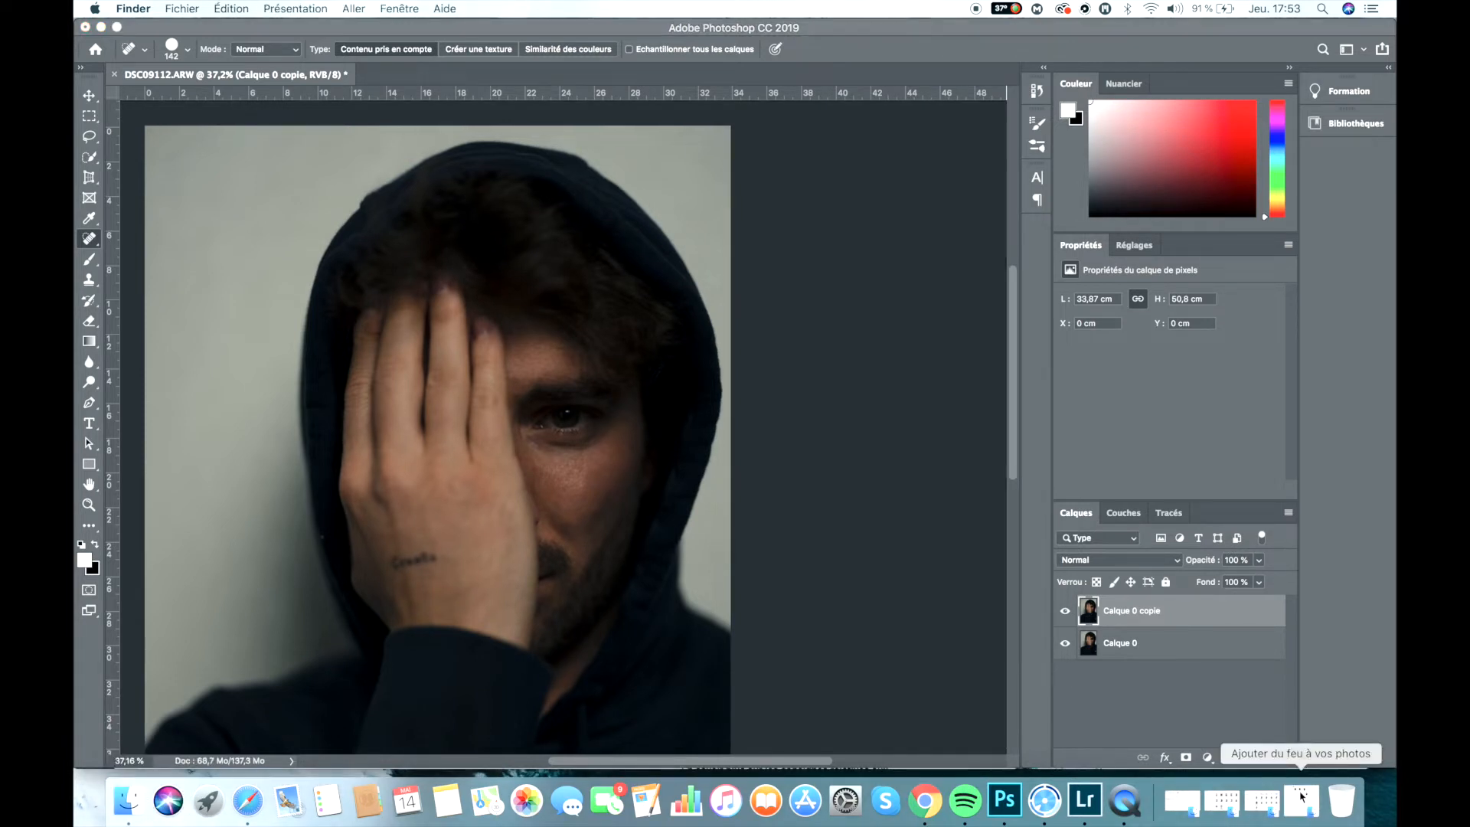
drag(677, 139, 852, 140)
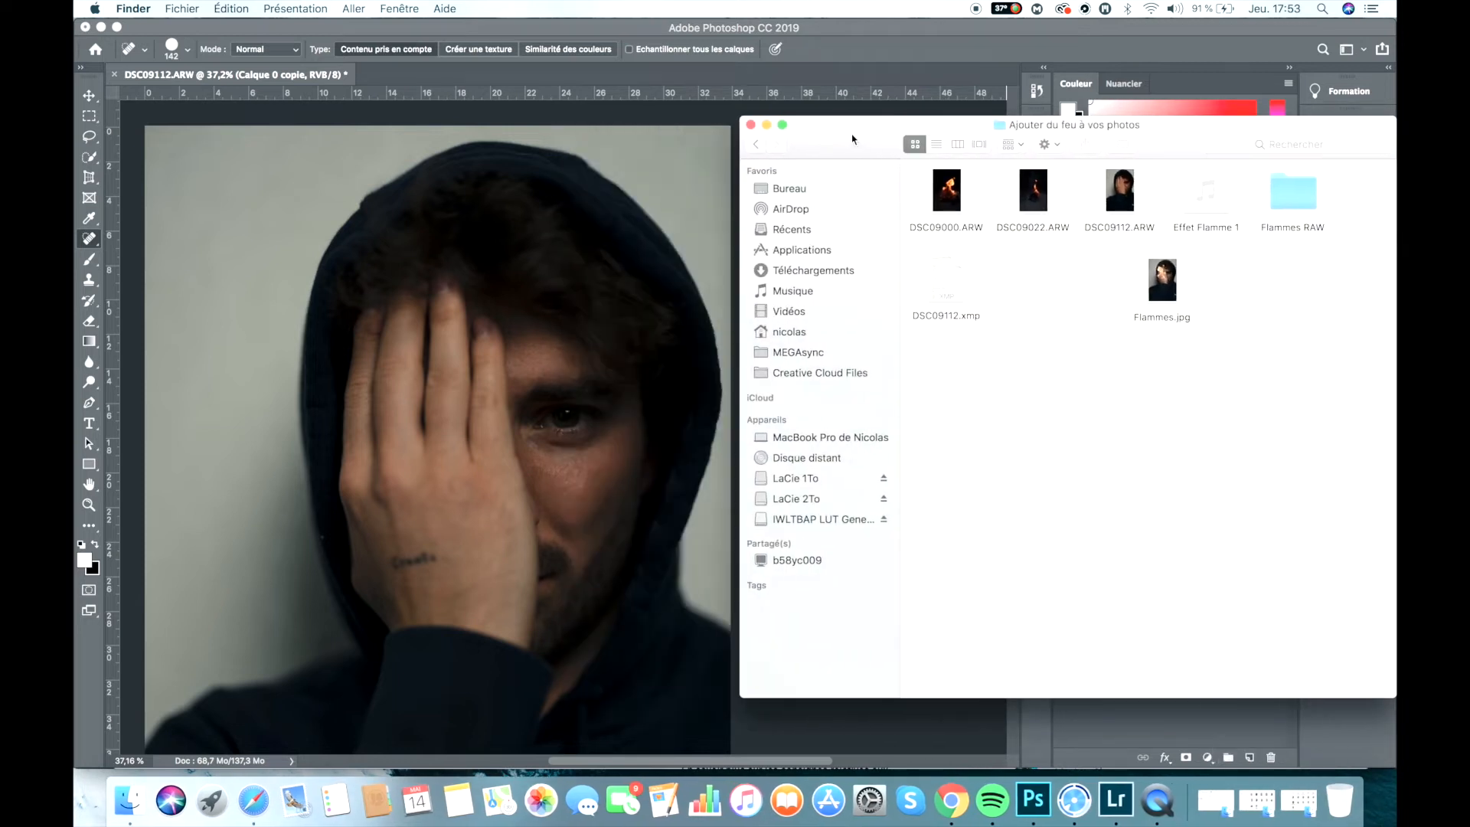
click(947, 192)
drag(484, 376, 497, 349)
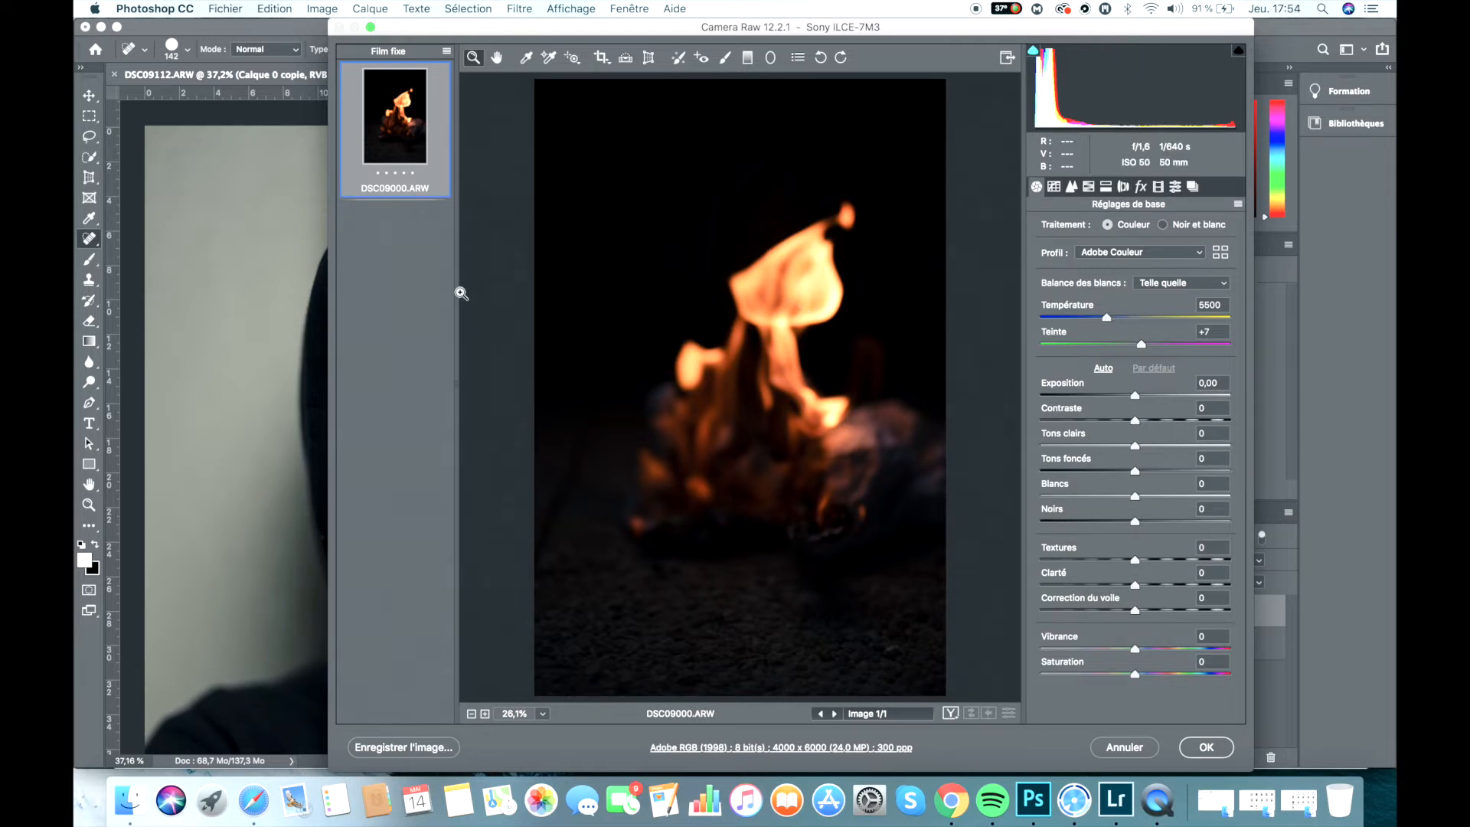
click(1207, 748)
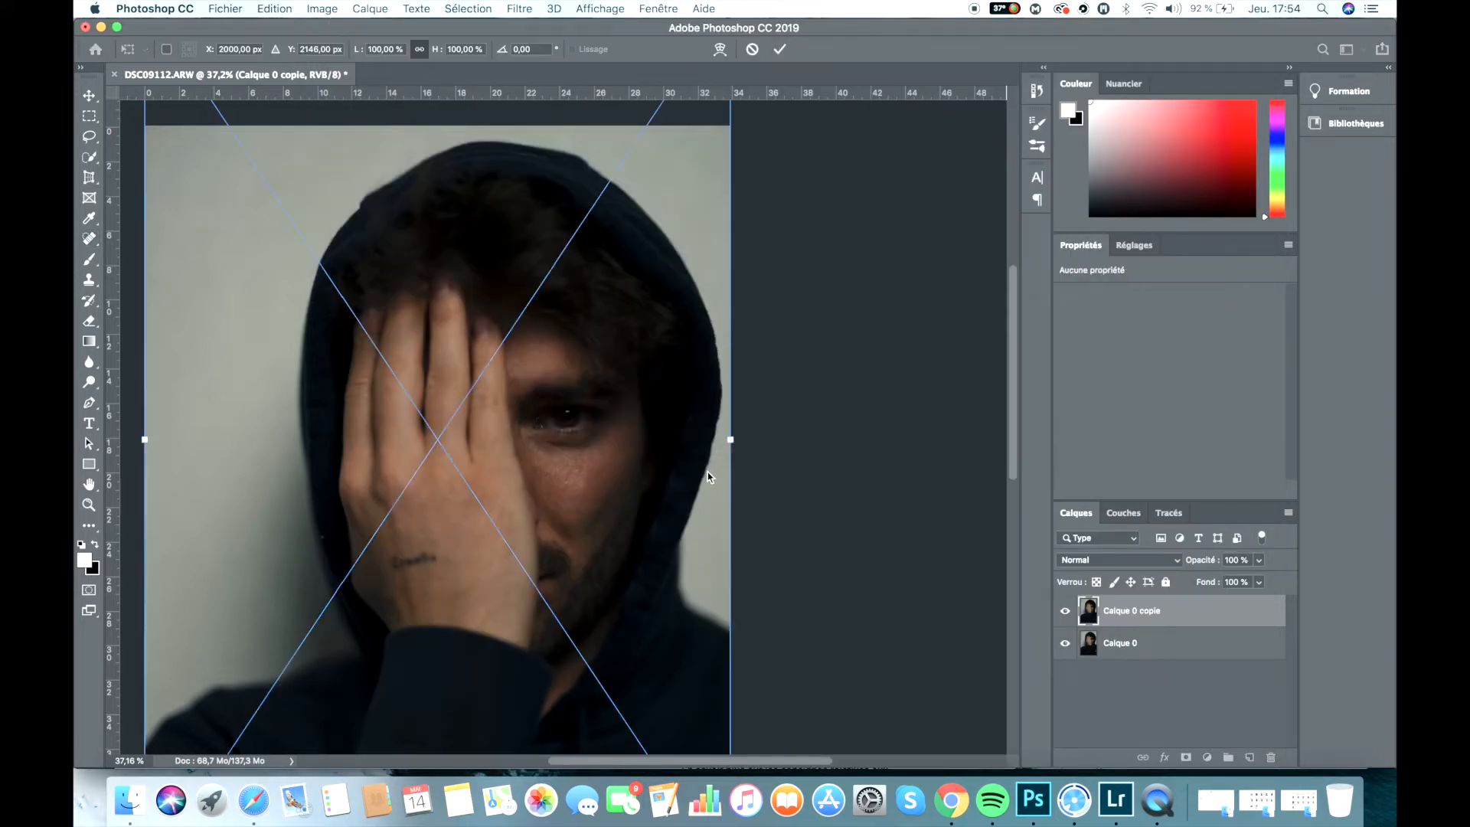
Set the blend mode of the DSC09000 flame layer to Superposition.
scroll(591, 426, left, 2)
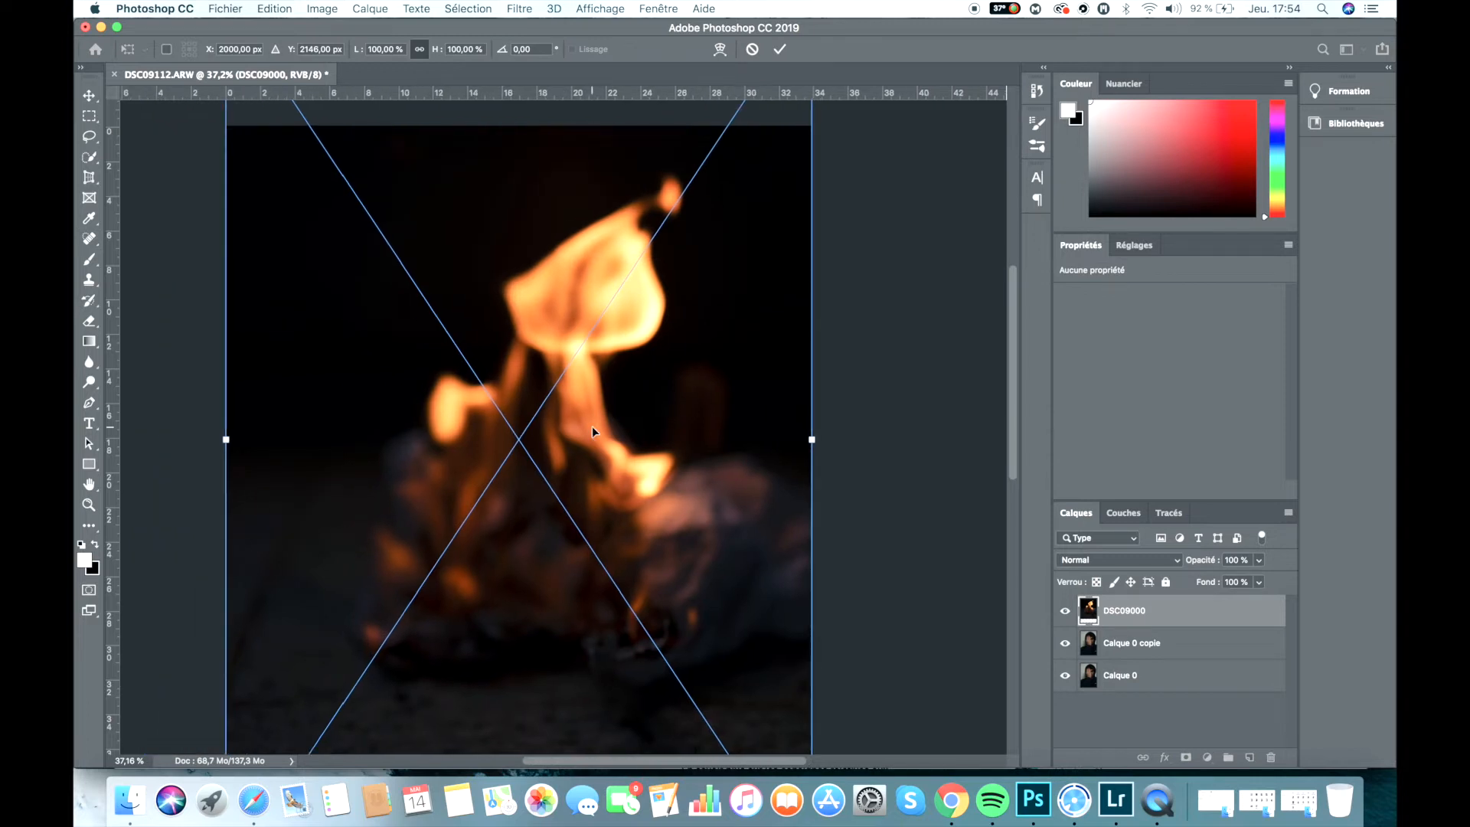
click(1178, 564)
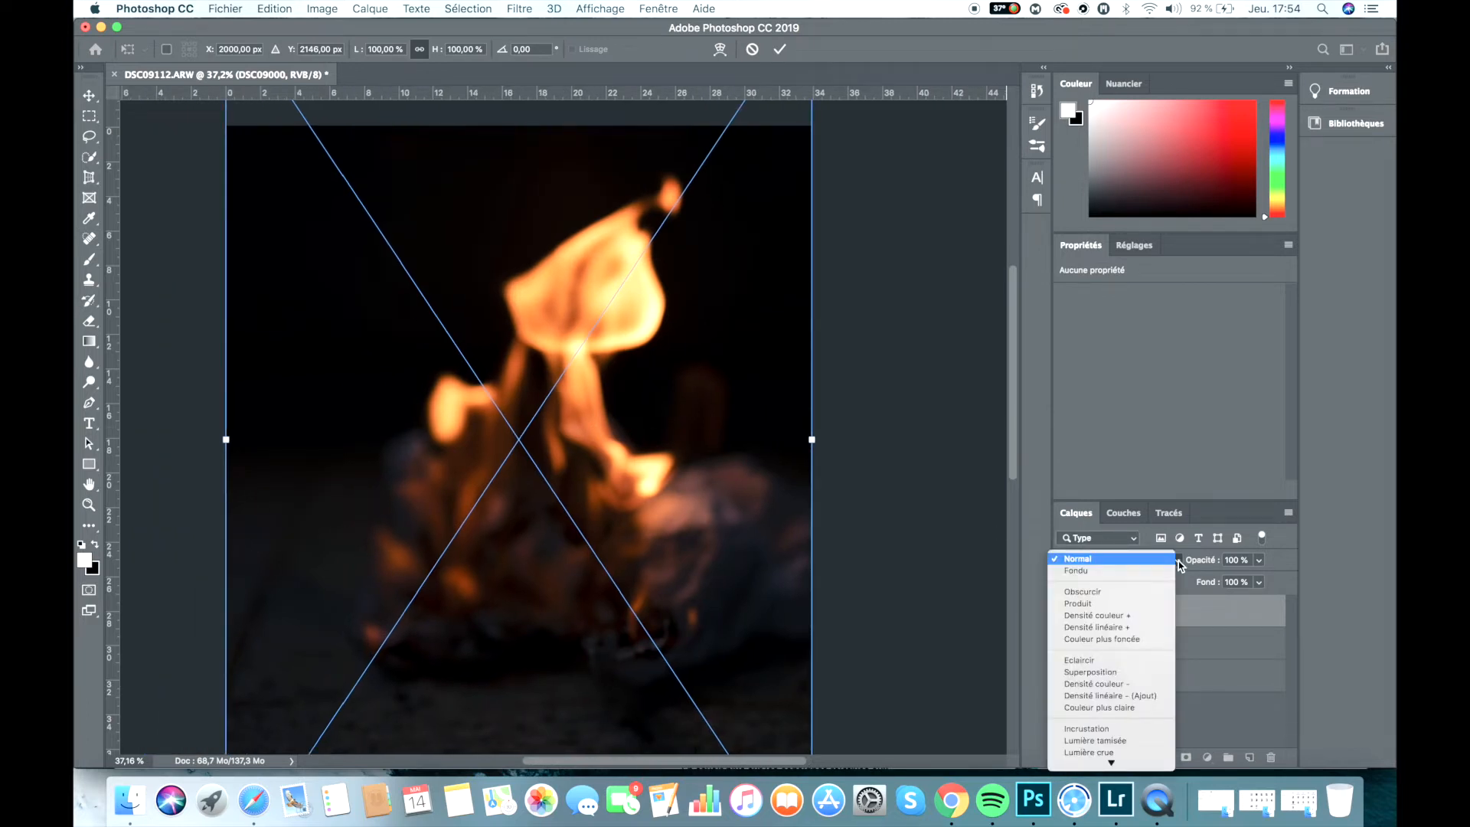
click(1121, 673)
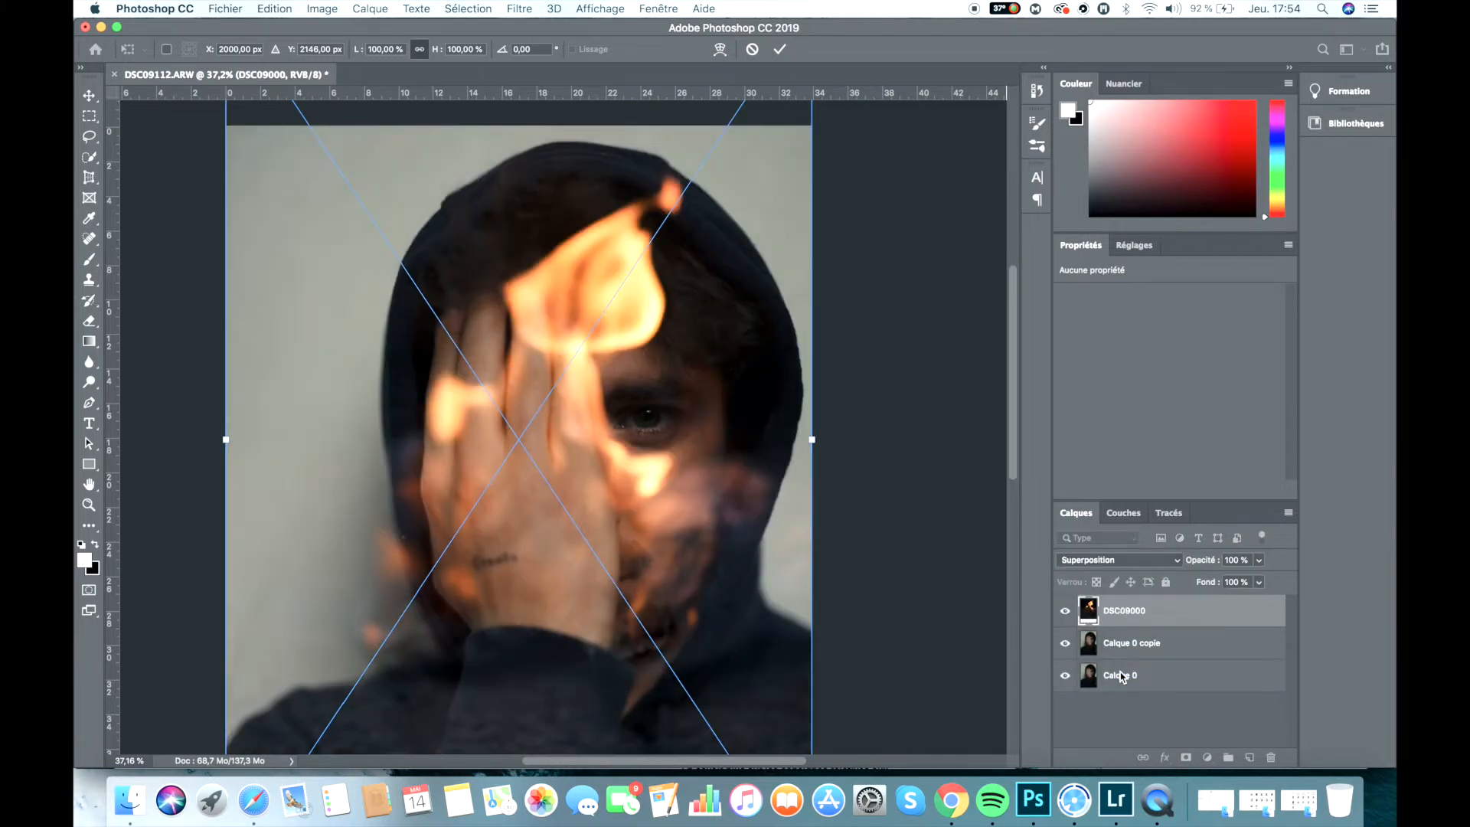
Try the Eclaircir blend mode on the flame layer, and return it to Superposition.
click(1118, 559)
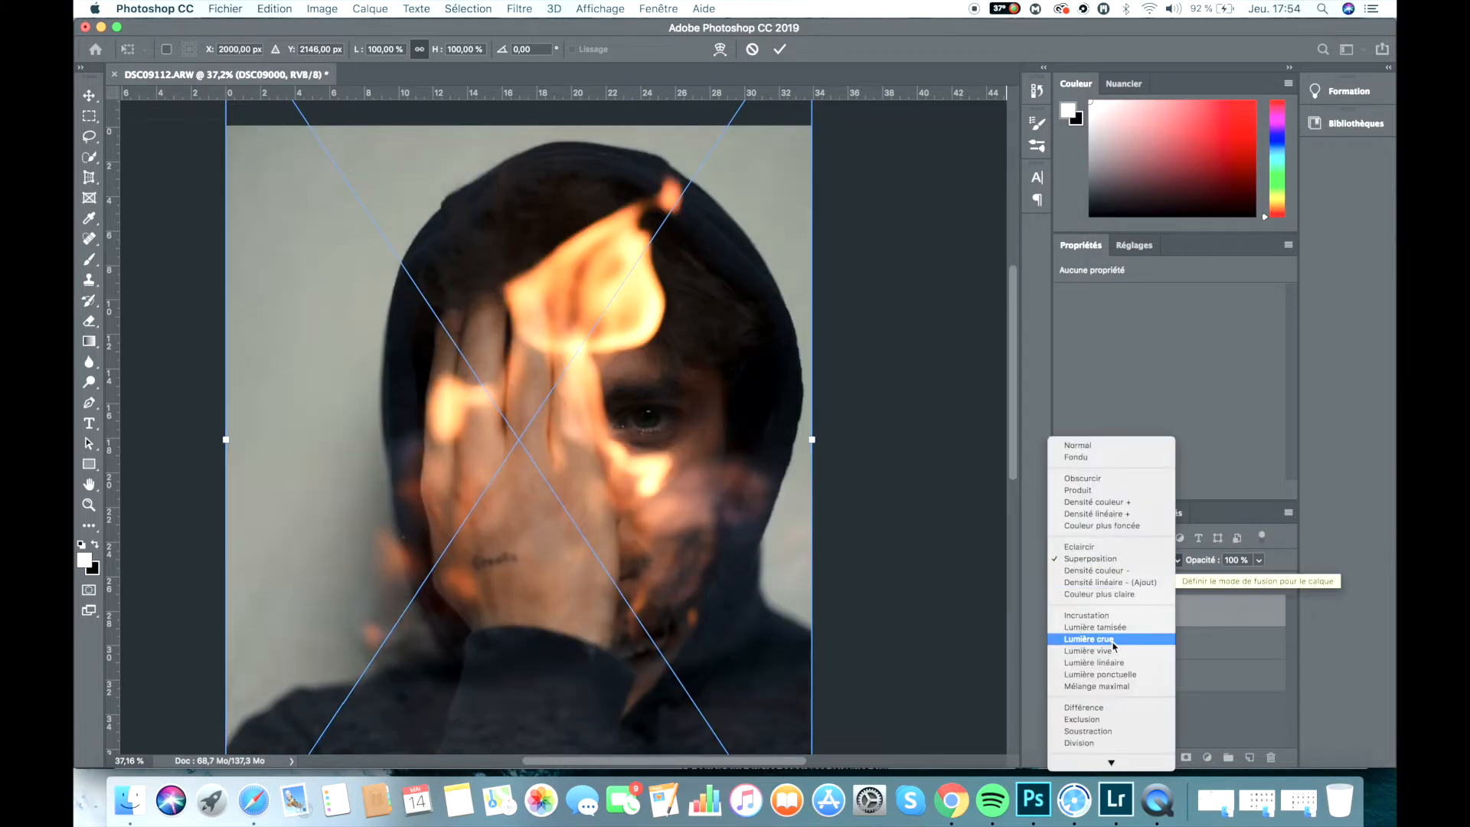
click(1104, 547)
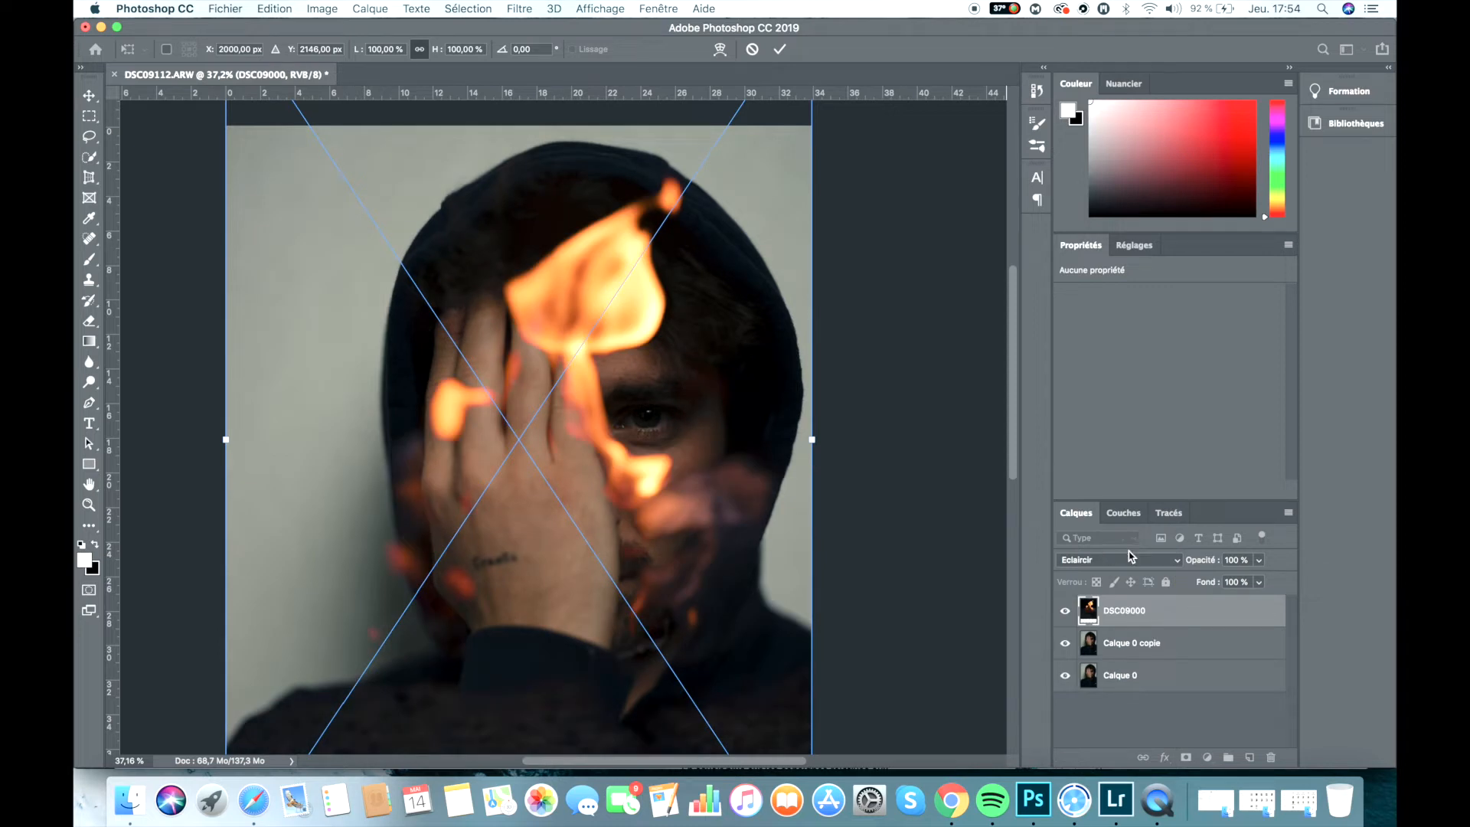
click(1178, 563)
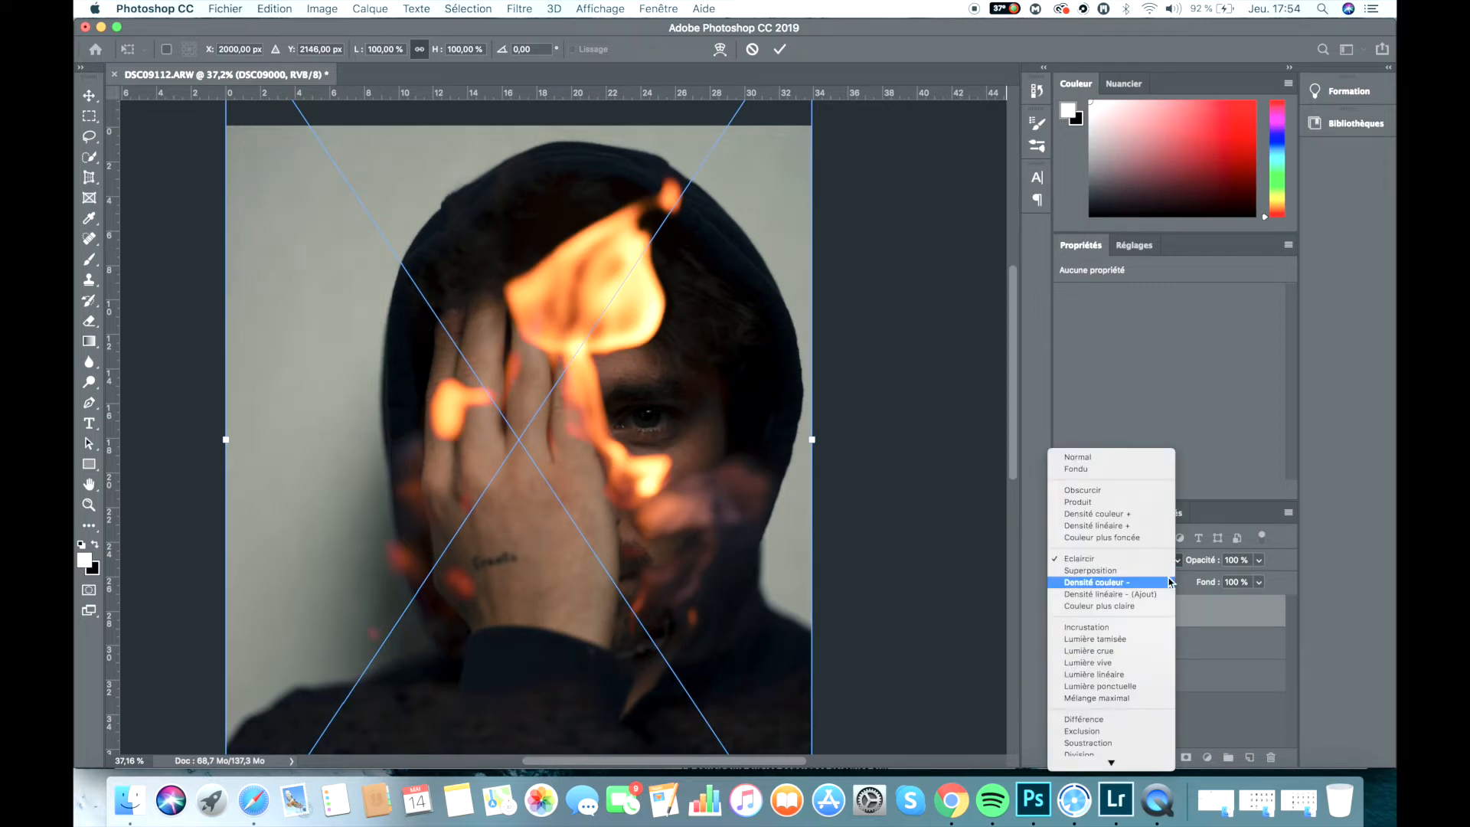
click(1090, 570)
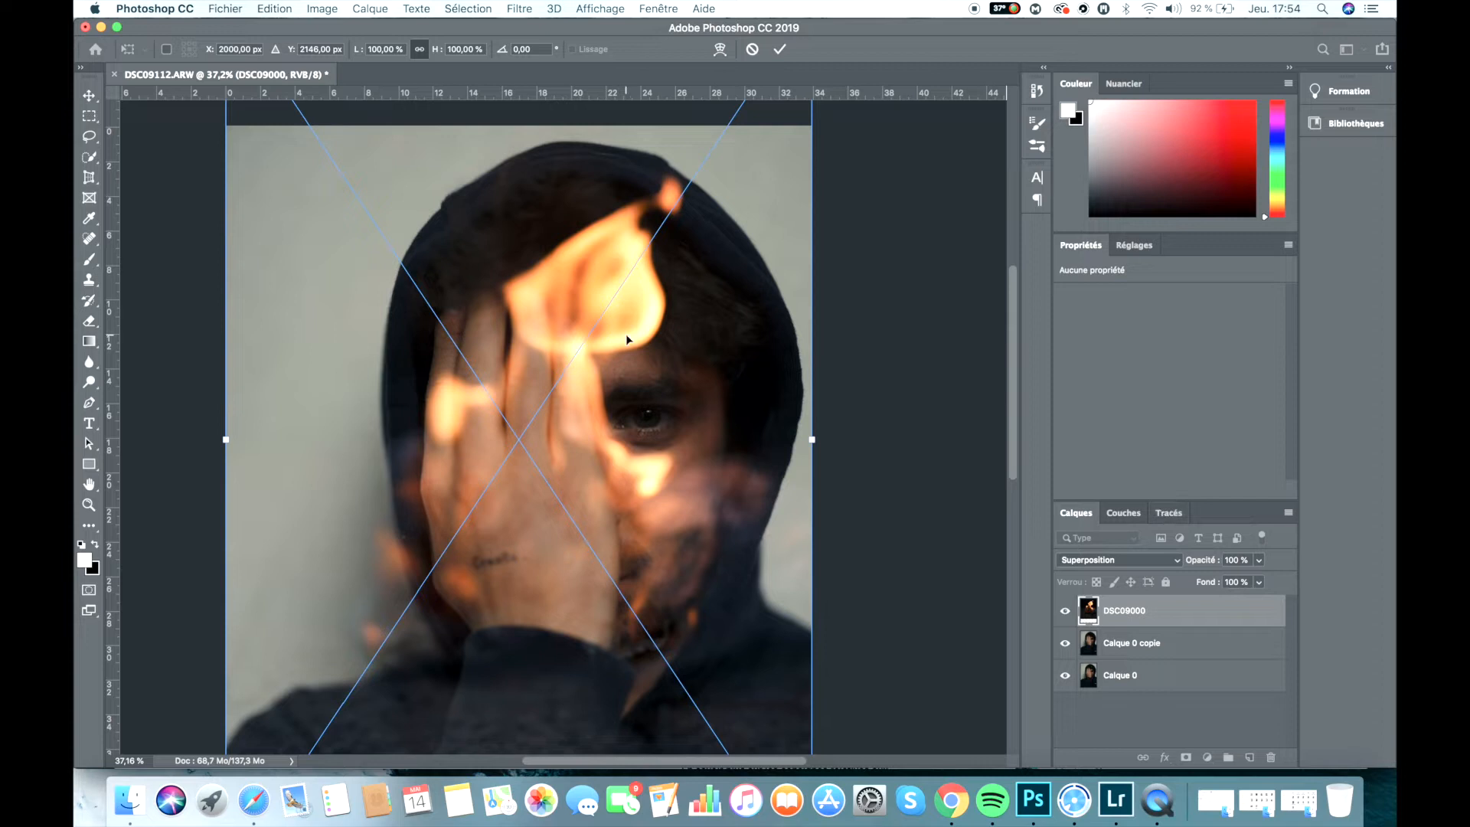
Scale the placed flame image down proportionally to about 73% and position its flames over the hand.
scroll(692, 304, down, 10)
scroll(692, 304, up, 6)
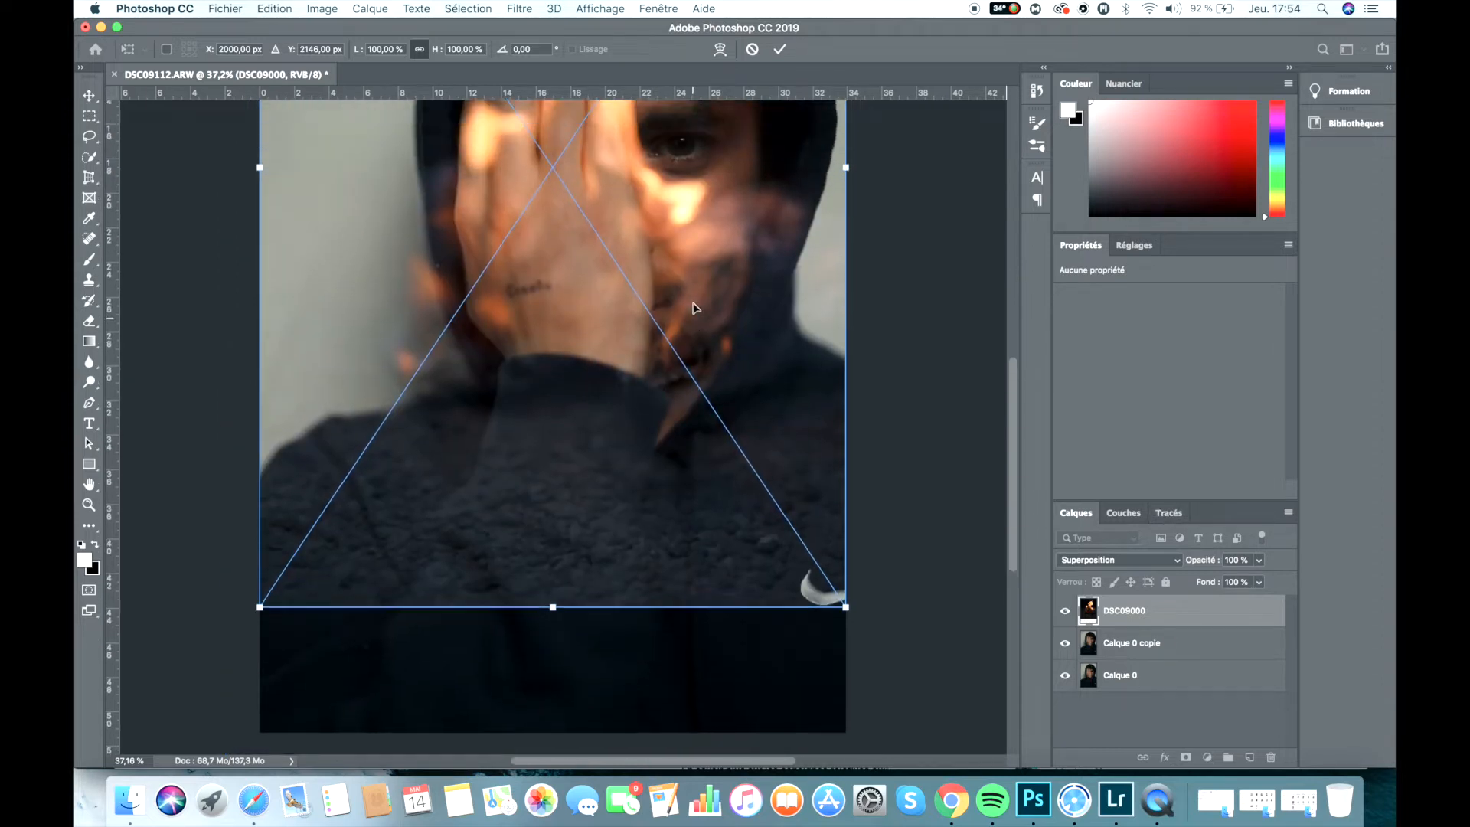
drag(845, 740, 732, 572)
drag(607, 287, 643, 423)
scroll(759, 274, up, 6)
drag(756, 223, 711, 293)
scroll(571, 554, down, 4)
drag(559, 539, 582, 458)
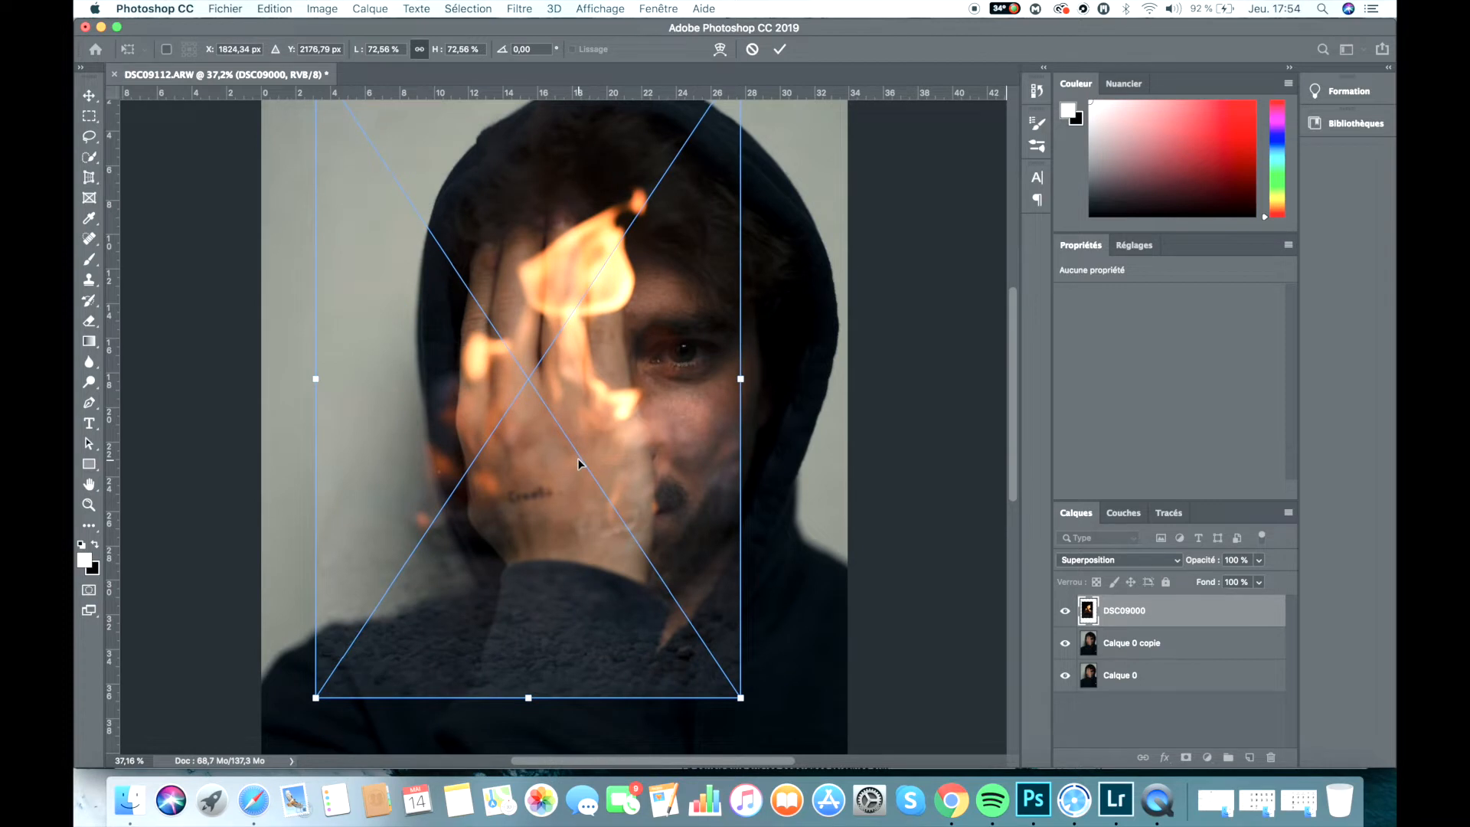
Reduce the flame image to about 66% and reposition it so the flames cover the fingers.
scroll(582, 458, down, 4)
drag(741, 558, 701, 507)
scroll(615, 589, up, 9)
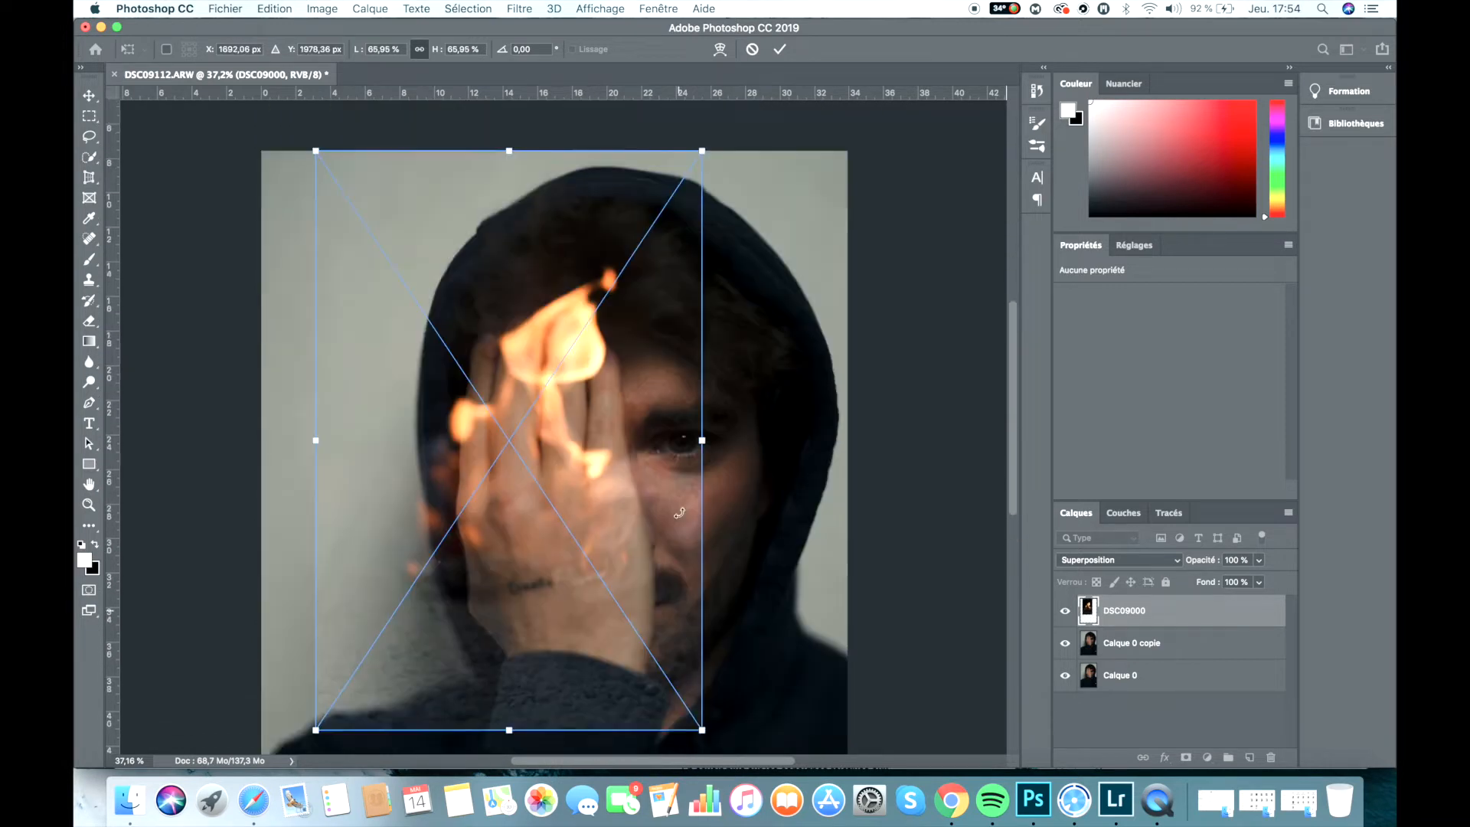
scroll(605, 566, down, 5)
drag(554, 493, 574, 528)
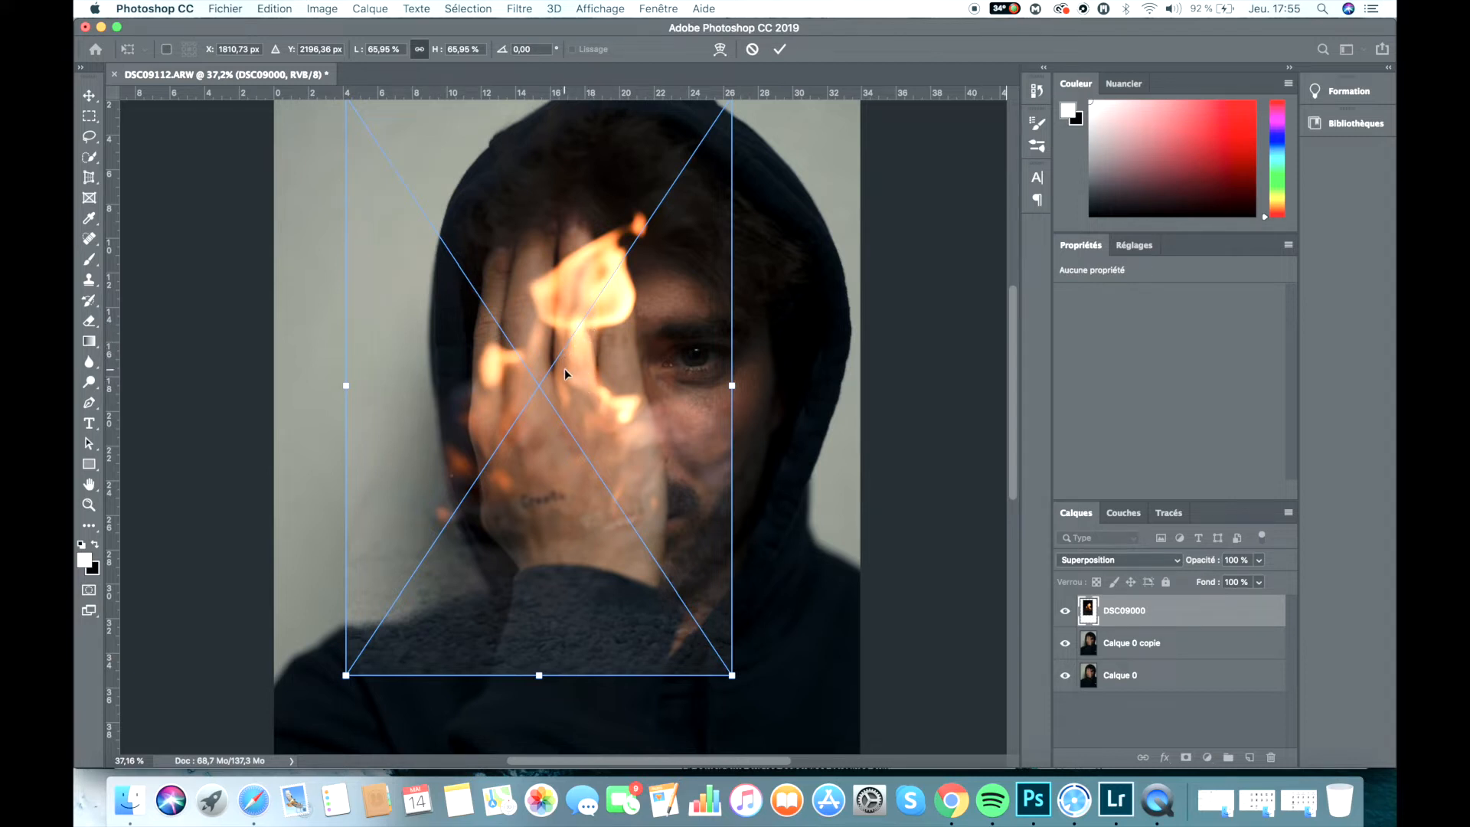
drag(565, 372, 577, 372)
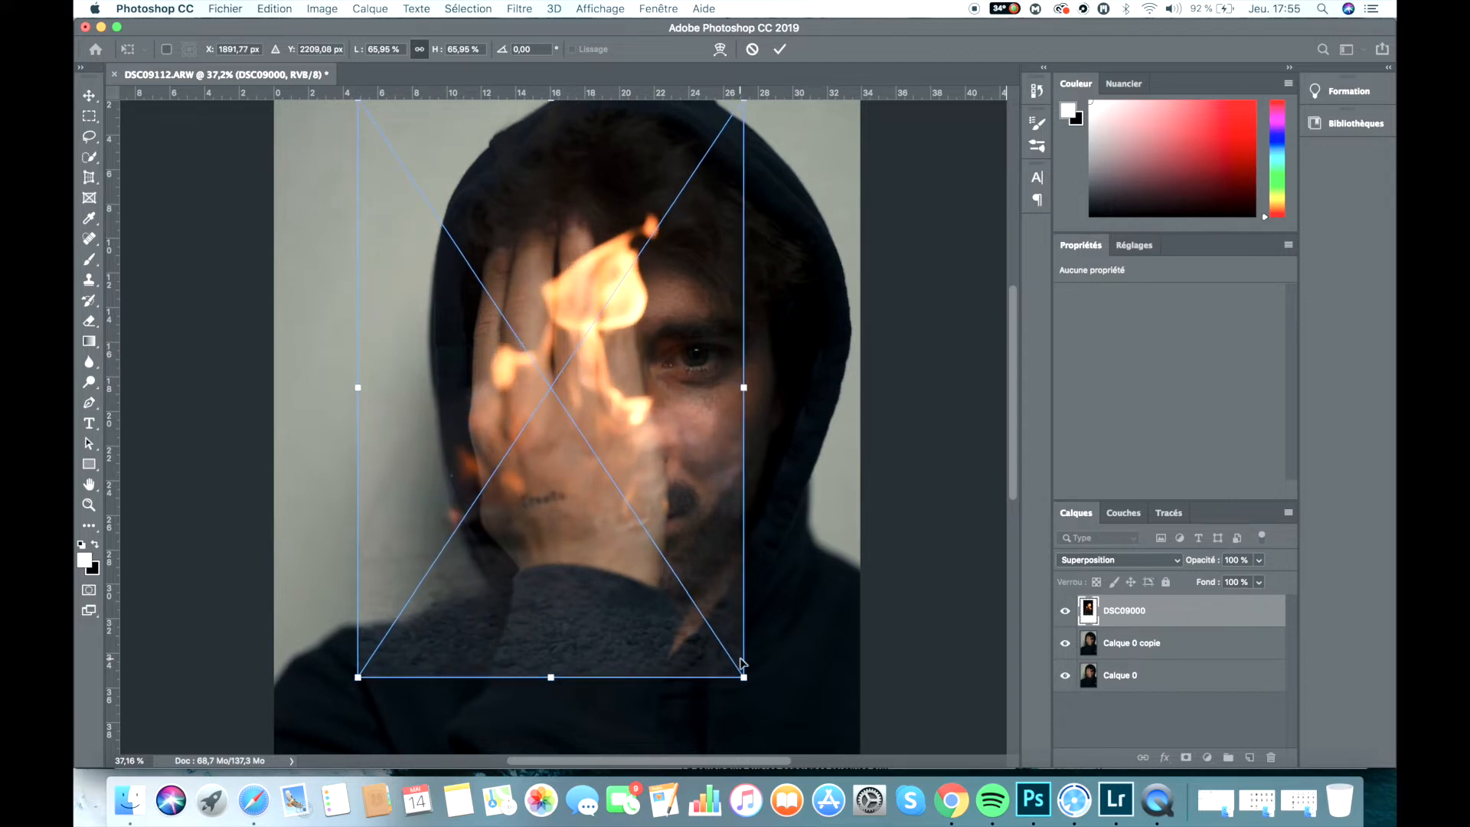
Shrink the flame image to about 53% and move it back over the hand covering the face.
drag(743, 678, 704, 626)
drag(569, 461, 589, 486)
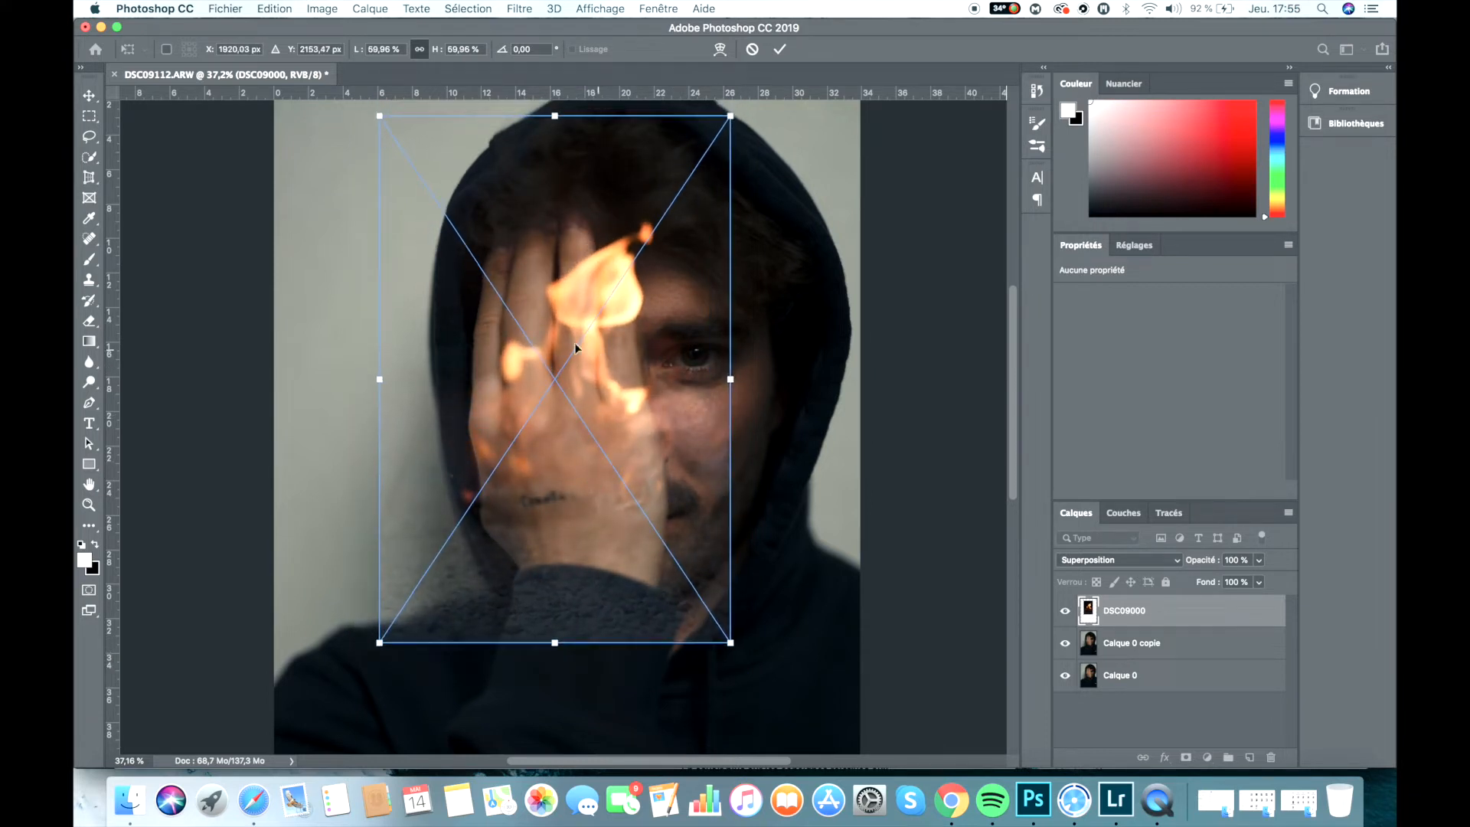
drag(727, 642, 650, 604)
drag(568, 389, 589, 437)
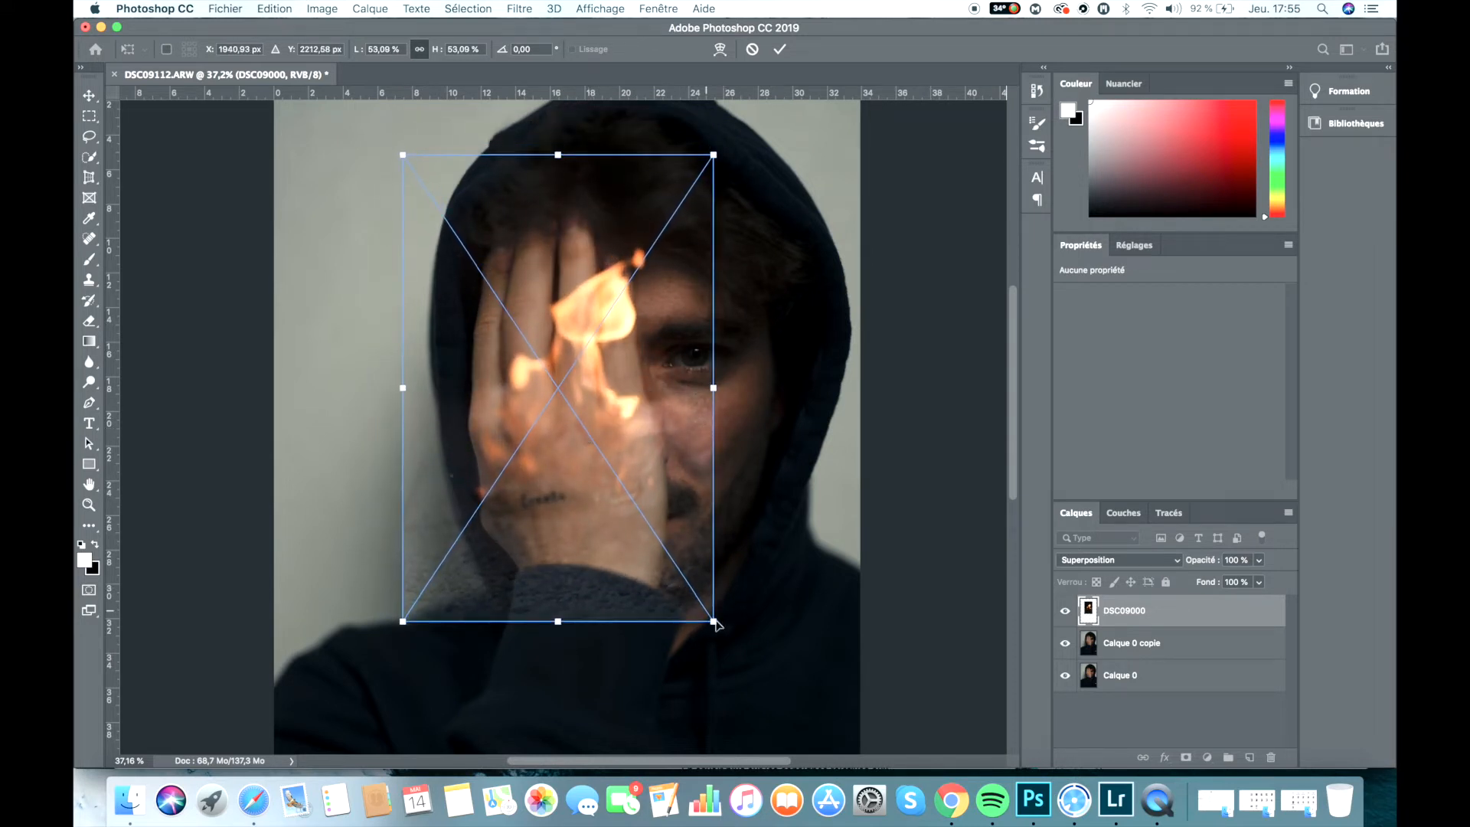
Scale the flame image down to about 47%, centre it on the hand and nudge it slightly to the right.
drag(713, 621, 678, 566)
drag(566, 402, 585, 429)
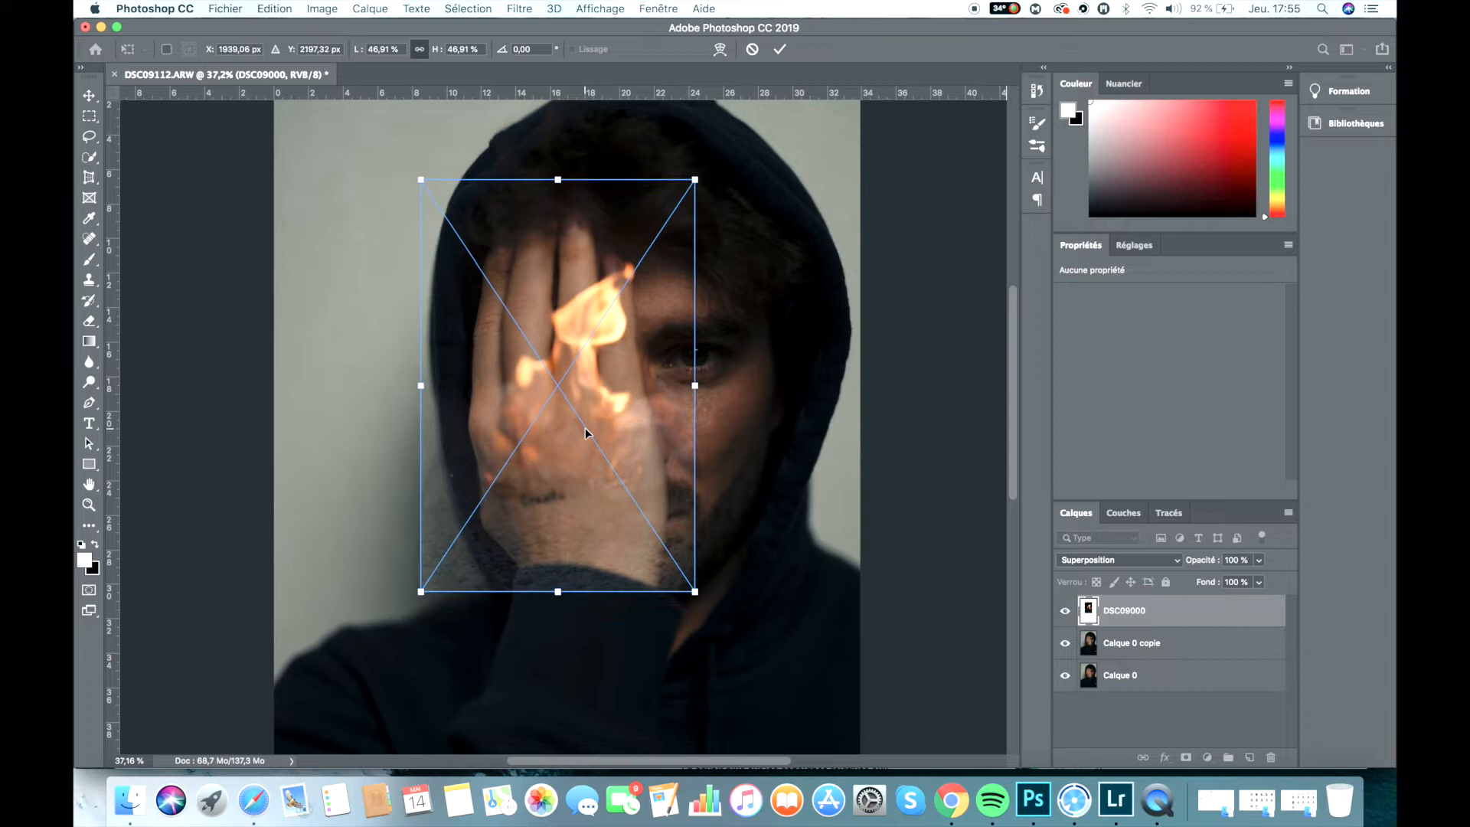
key(Right)
key(Right)
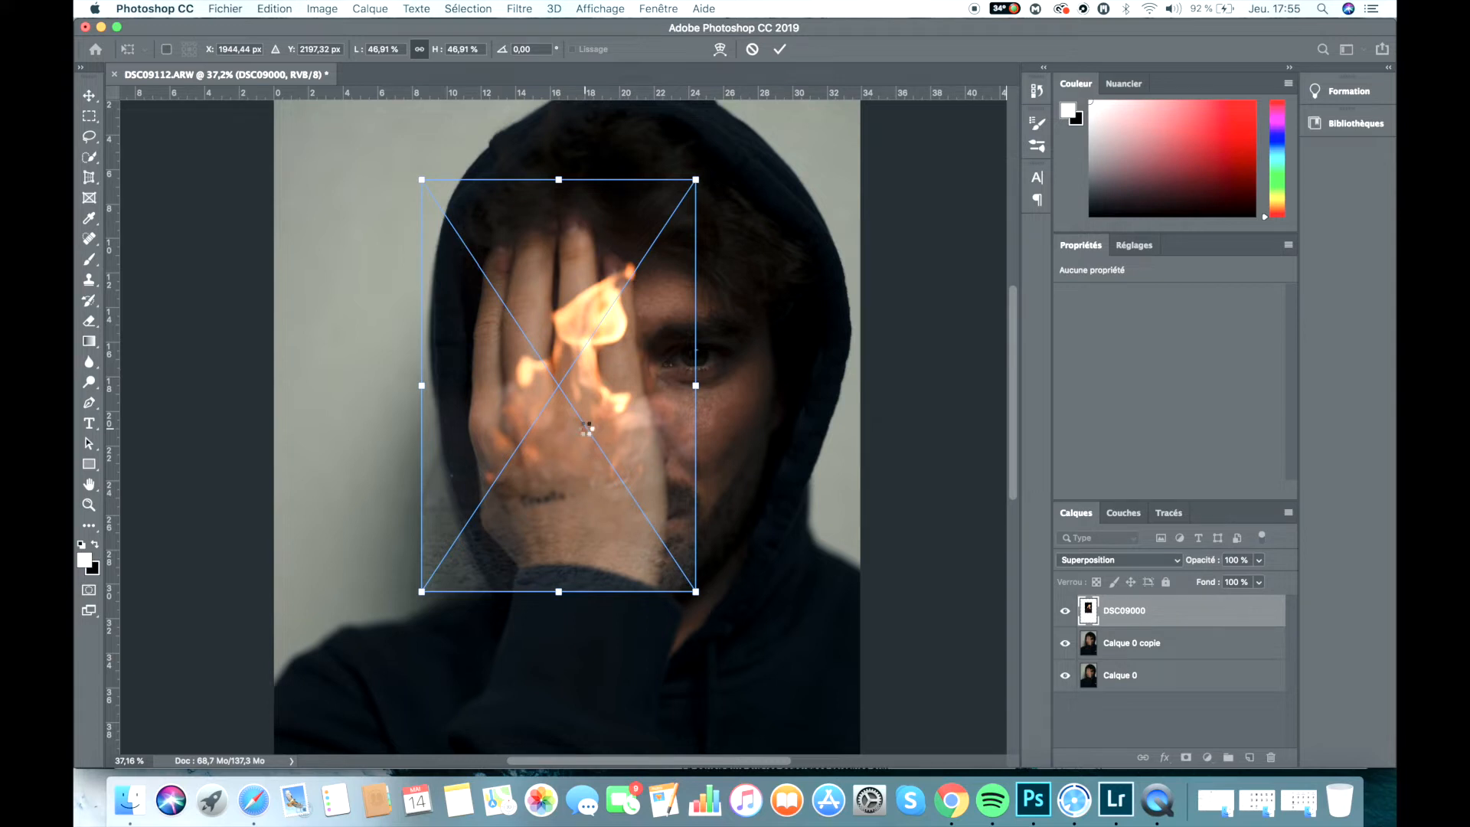
Commit the flame placement and rasterize its smart object layer.
click(642, 433)
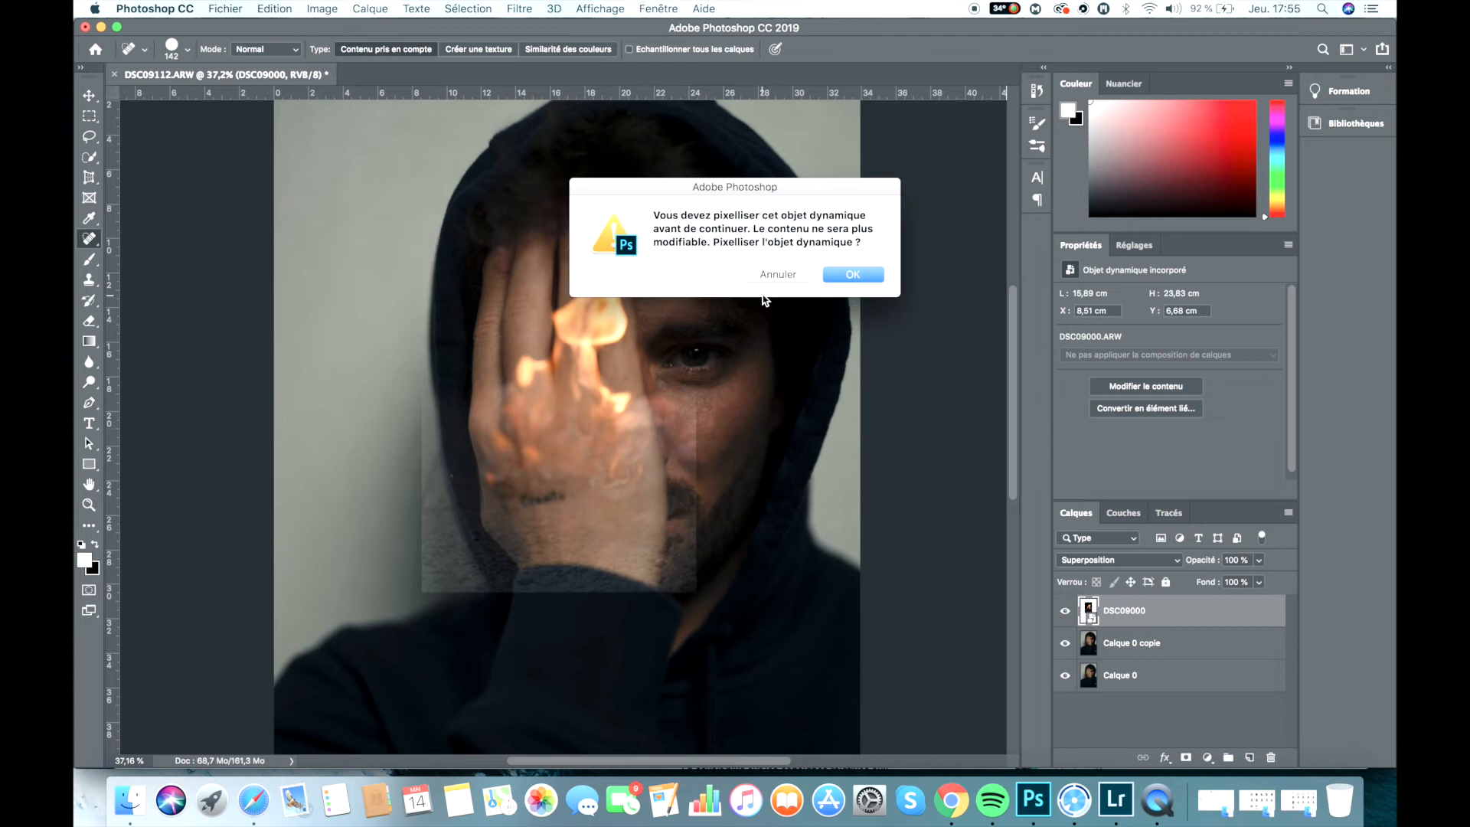
click(842, 277)
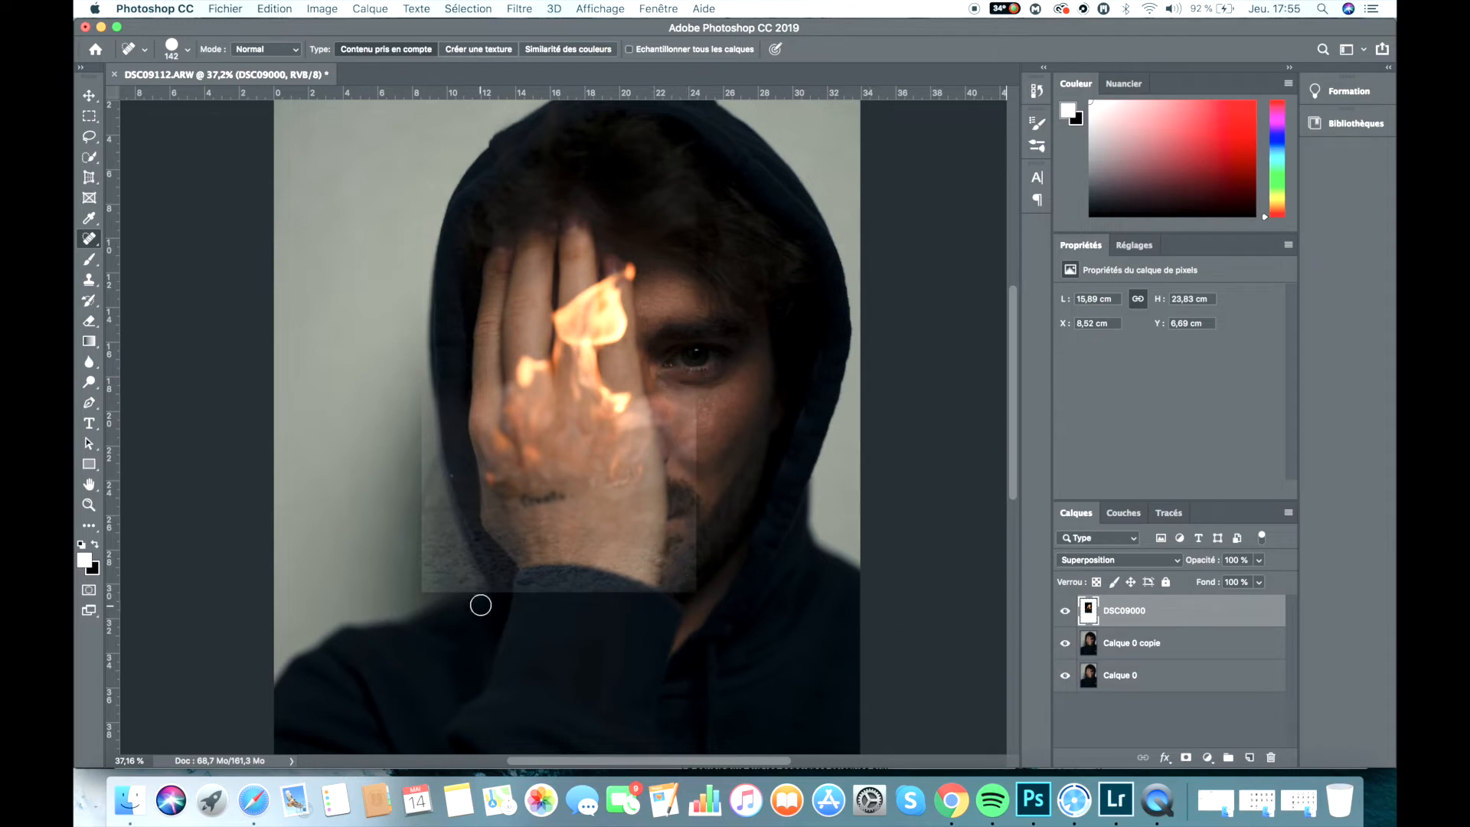
scroll(613, 464, up, 2)
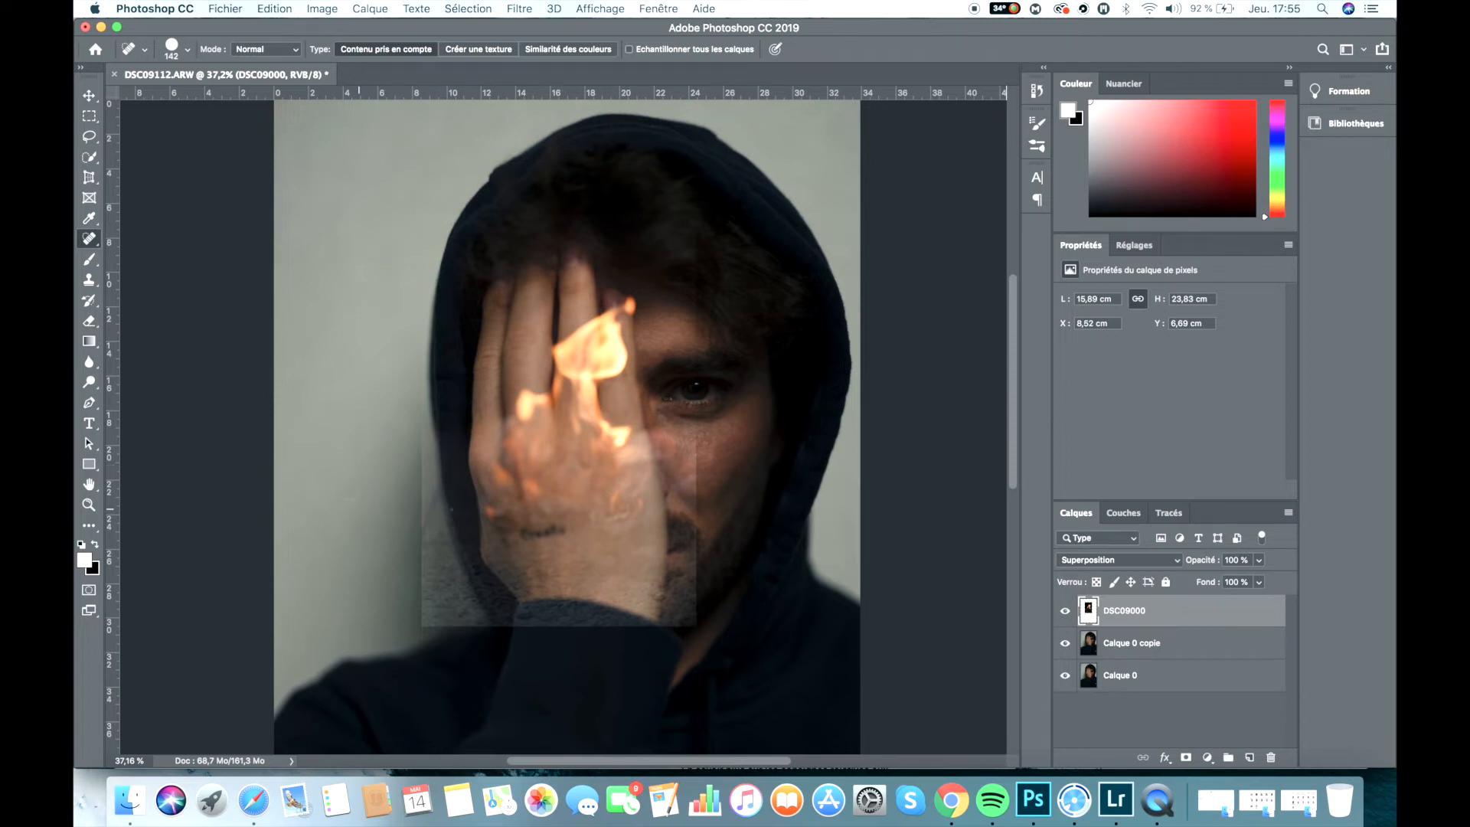
Set up the Eraser with 33% opacity and a soft round brush of 508 px.
click(87, 322)
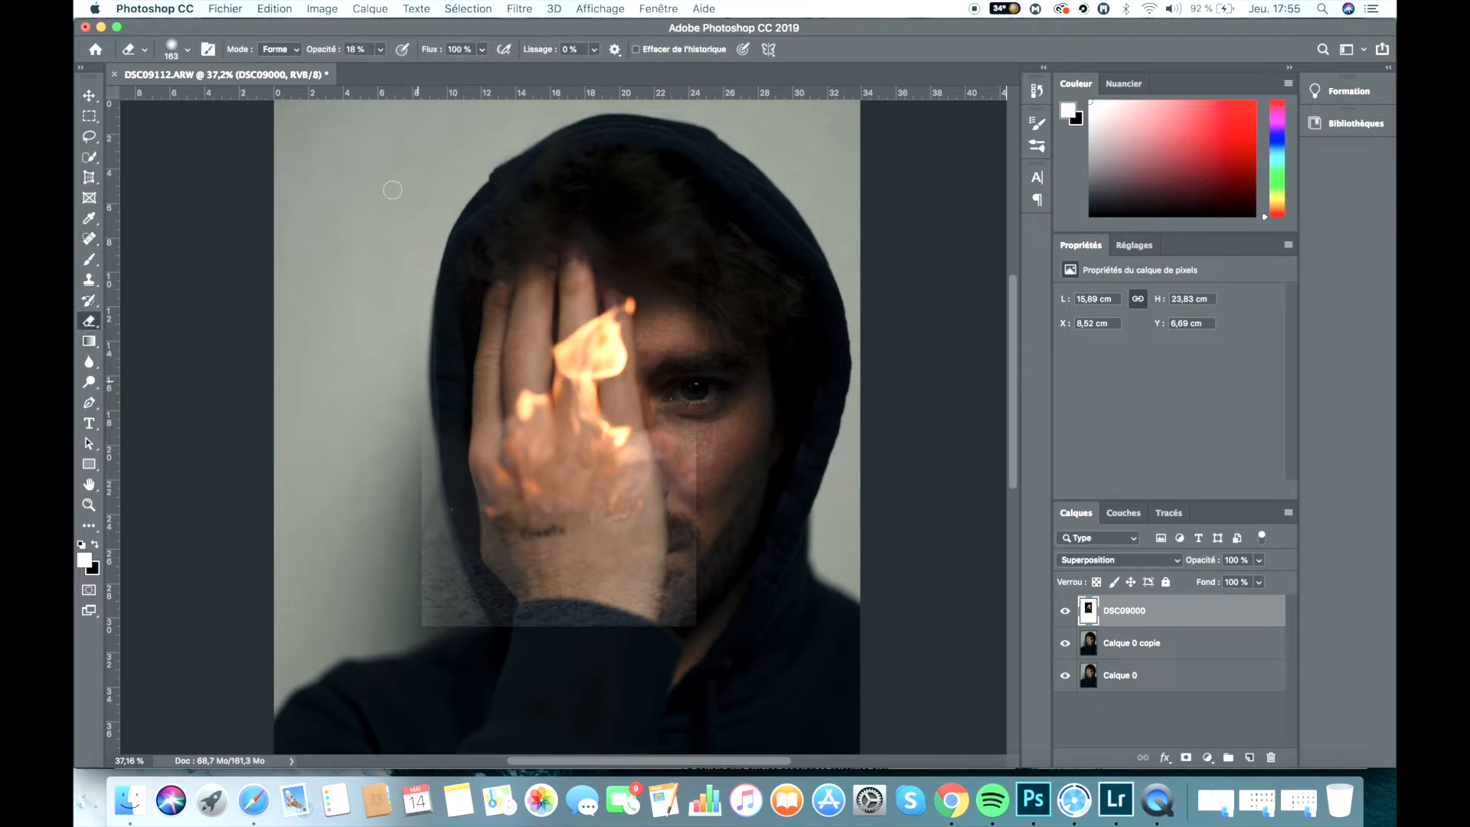
click(380, 49)
mouse_move(384, 68)
mouse_down()
mouse_move(401, 69)
mouse_move(394, 83)
mouse_up()
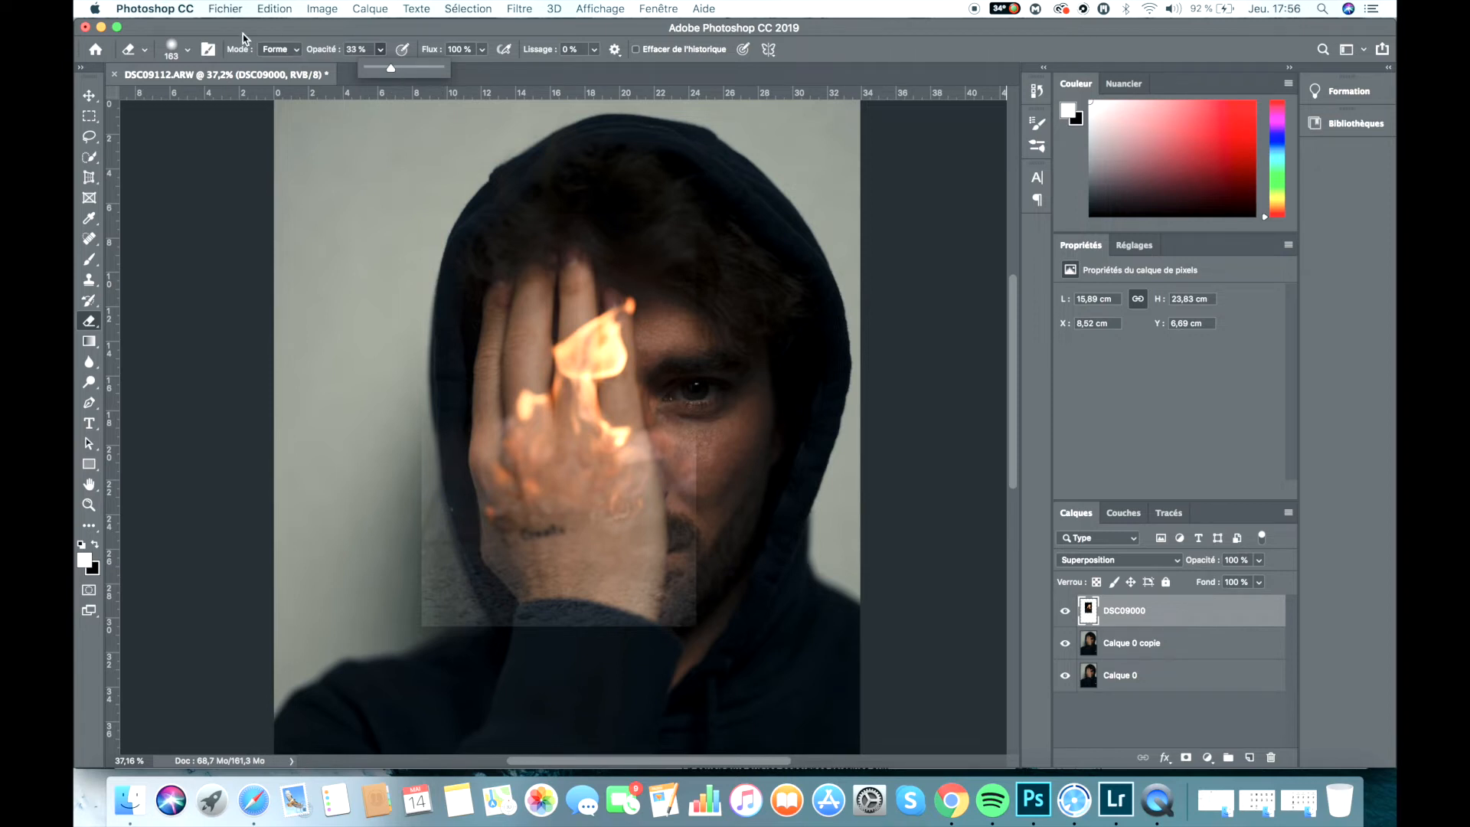
click(188, 51)
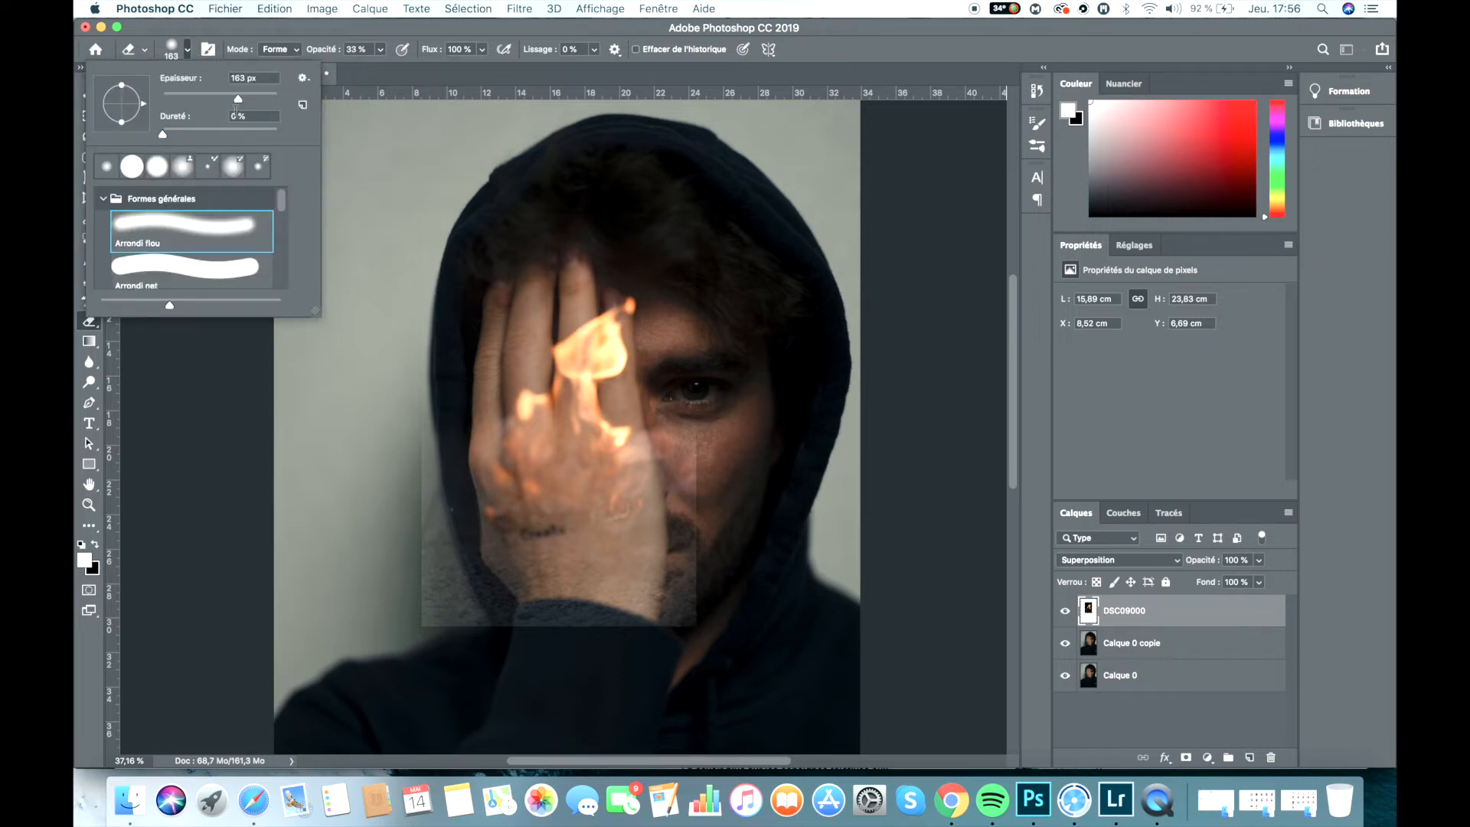
drag(239, 102, 268, 102)
Erase the visible borders and ground texture of the flame layer around the hand, face and hood, keeping the flames.
click(698, 440)
mouse_move(696, 437)
mouse_down()
mouse_move(702, 602)
mouse_move(702, 491)
mouse_move(682, 595)
mouse_move(695, 607)
mouse_move(495, 590)
mouse_up()
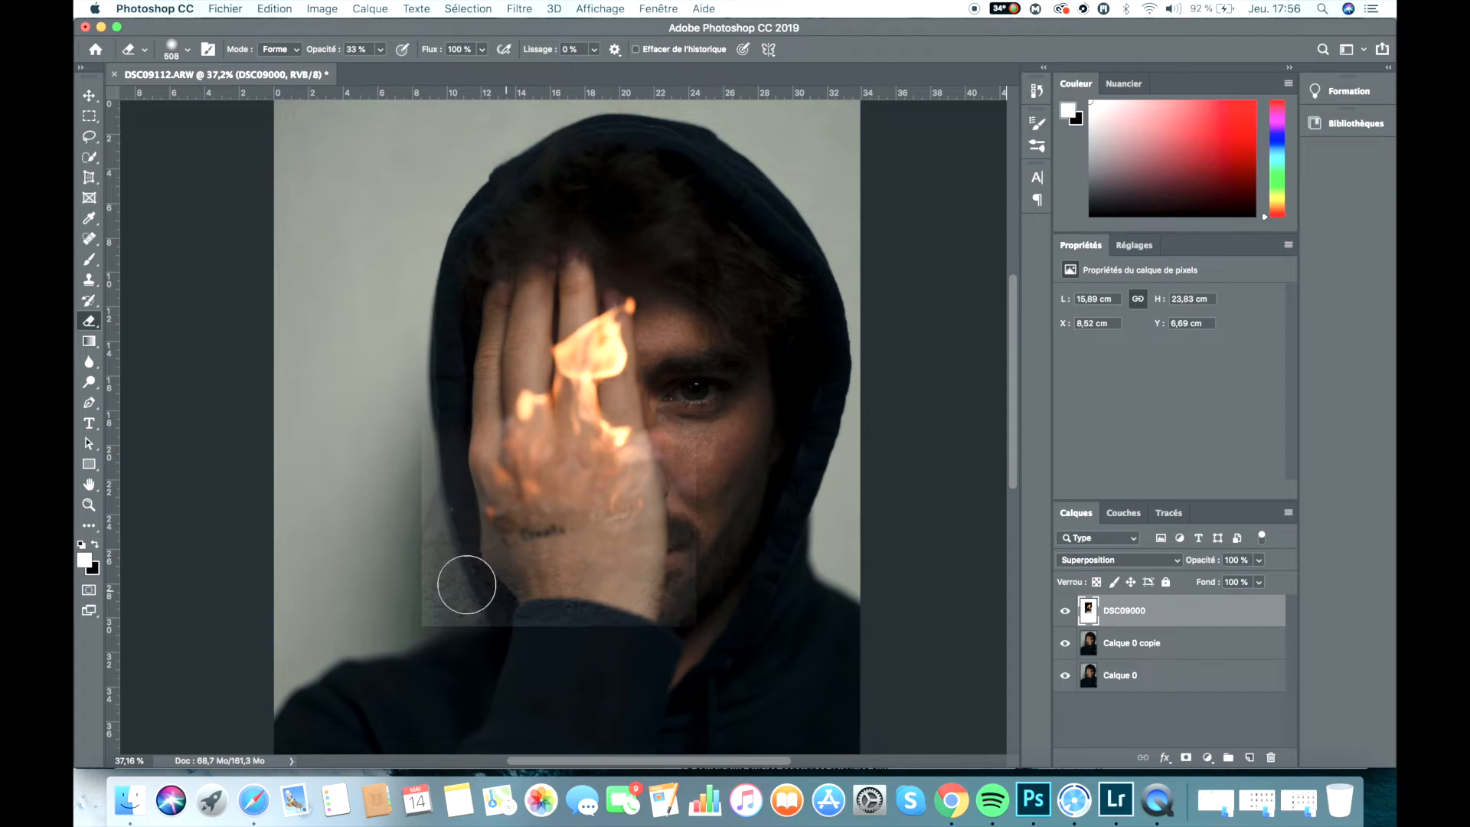
mouse_move(411, 399)
mouse_down()
mouse_move(416, 527)
mouse_move(428, 583)
mouse_move(420, 424)
mouse_move(448, 675)
mouse_move(430, 613)
mouse_move(619, 627)
mouse_move(627, 613)
mouse_move(471, 554)
mouse_up()
mouse_move(463, 416)
mouse_down()
mouse_move(485, 440)
mouse_move(435, 422)
mouse_move(489, 551)
mouse_move(558, 567)
mouse_move(429, 485)
mouse_move(427, 500)
mouse_up()
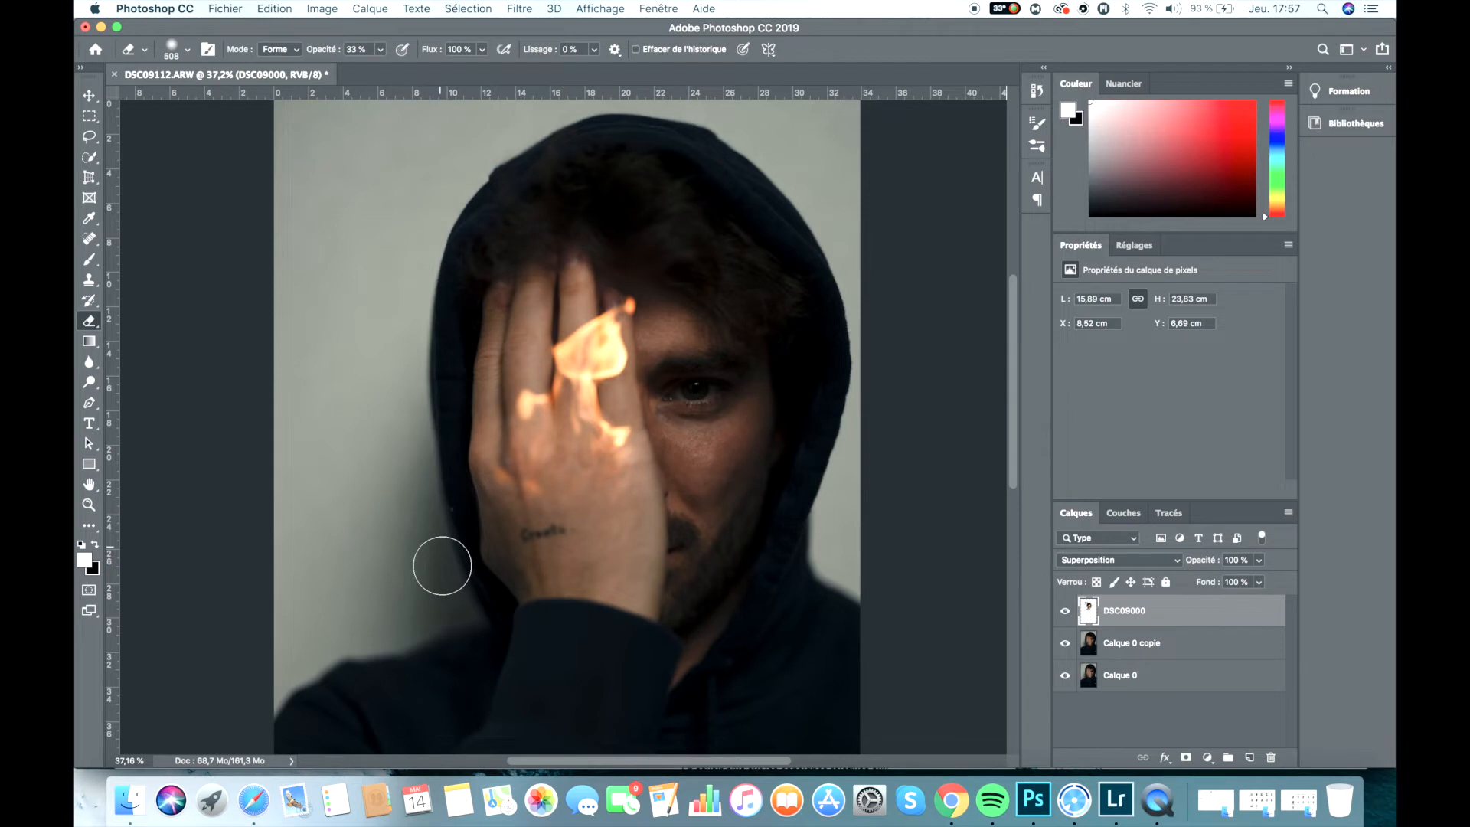
Inspect the flame layer's blend around the hand, hood, sleeve and face for leftover borders or ground texture.
scroll(443, 565, up, 5)
scroll(443, 565, down, 3)
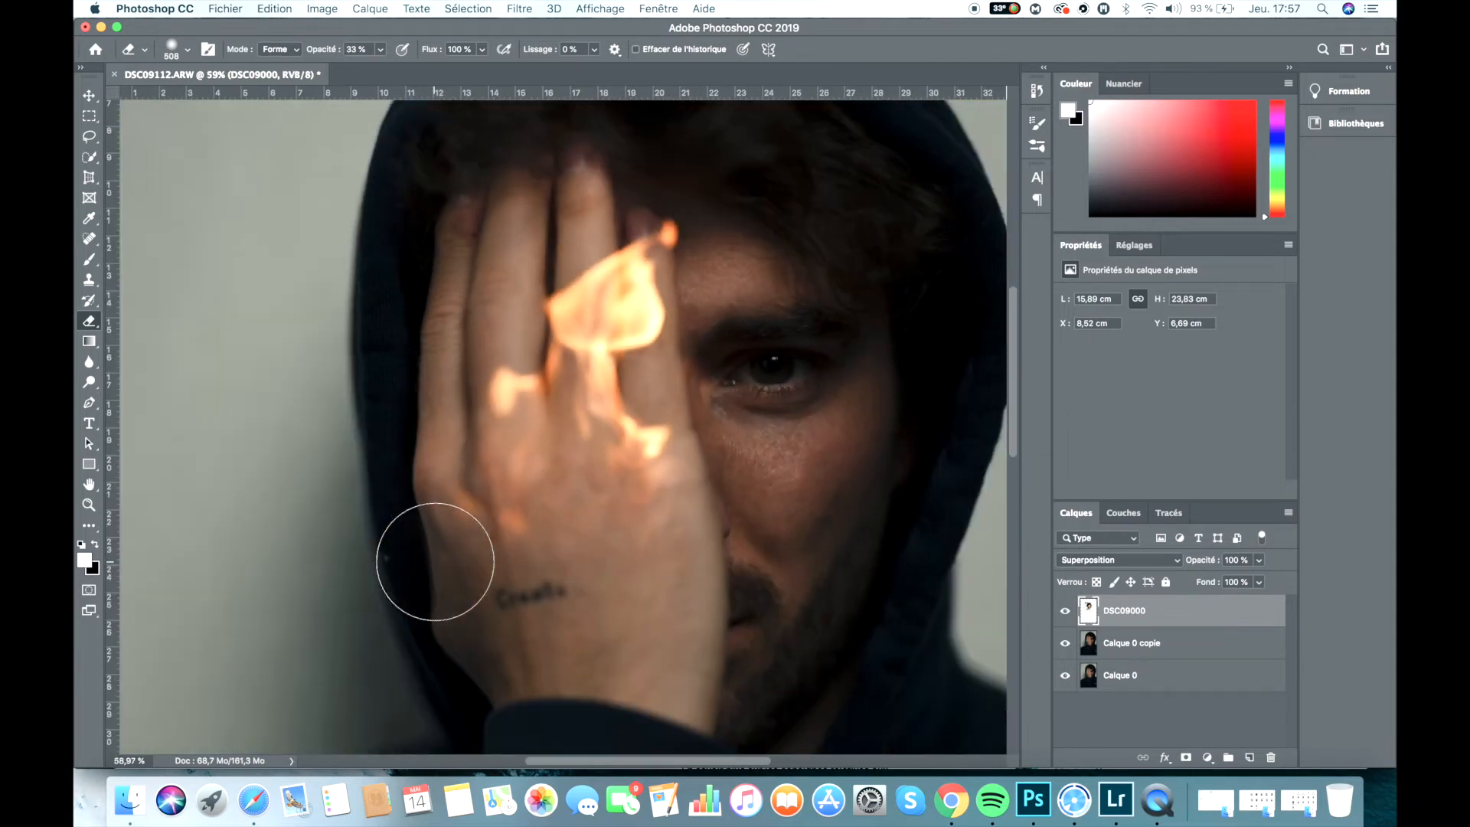
scroll(435, 561, up, 3)
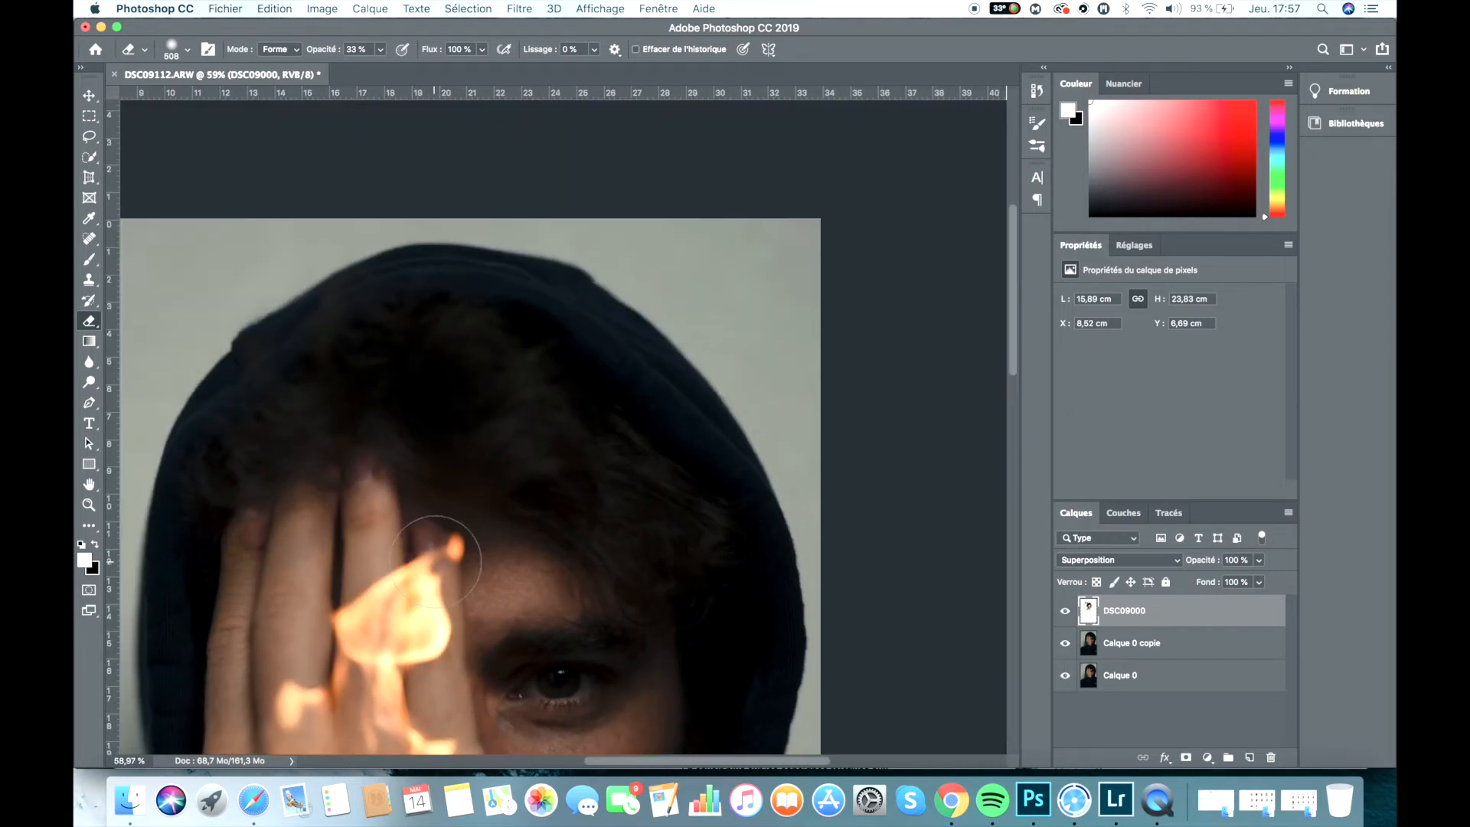
scroll(435, 561, left, 5)
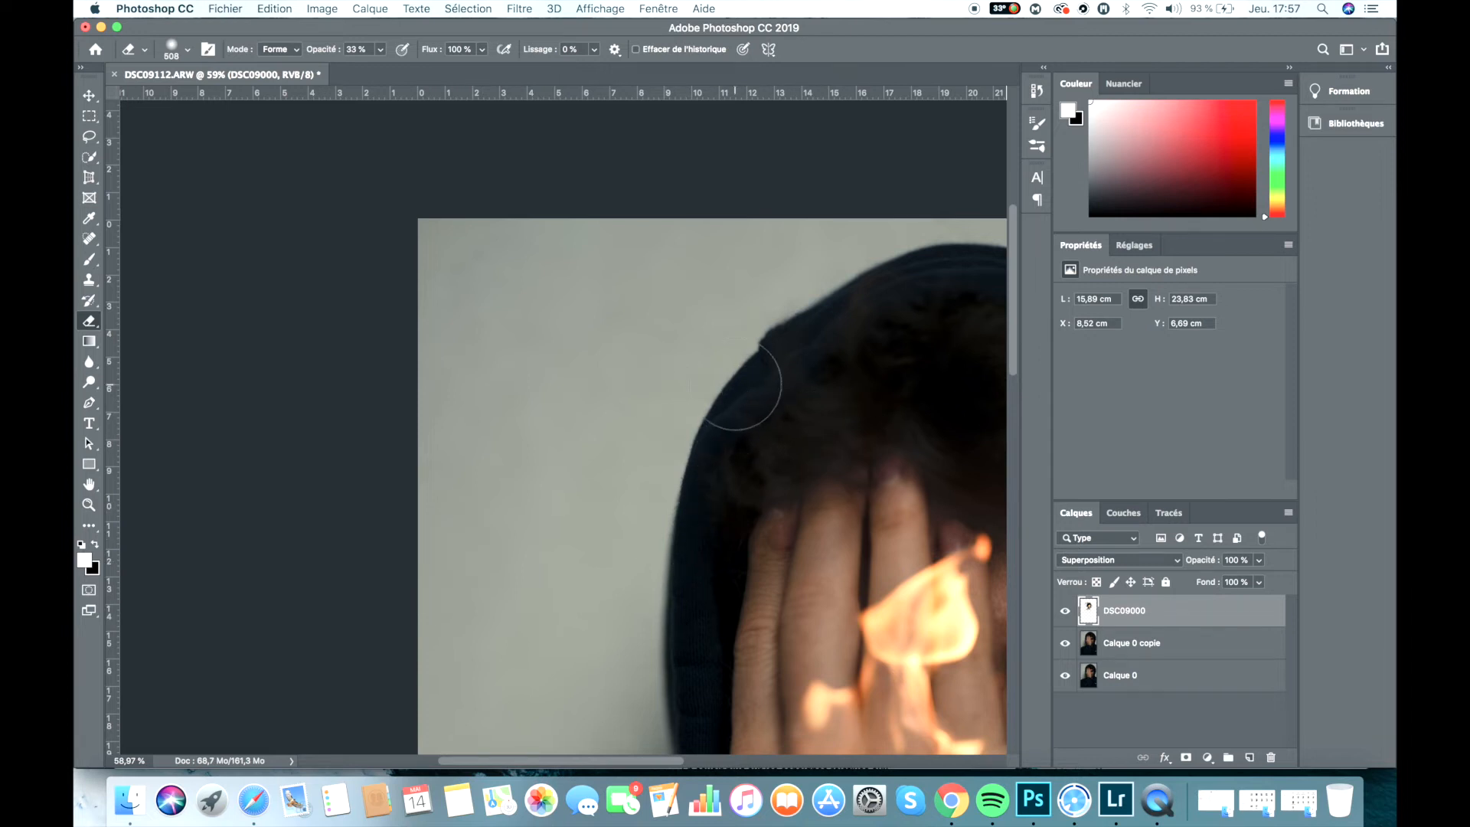
scroll(637, 544, down, 8)
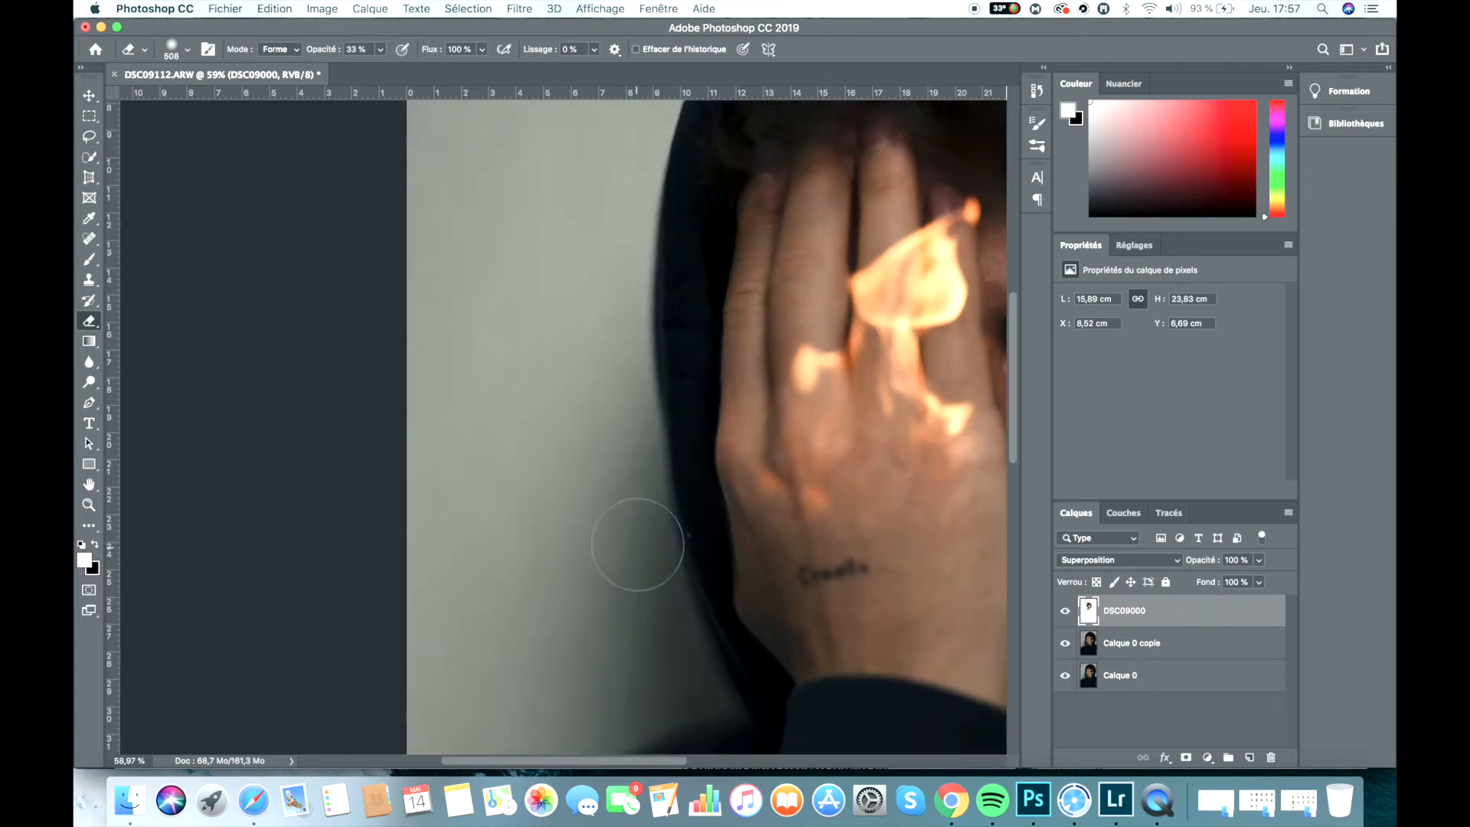
scroll(636, 550, down, 5)
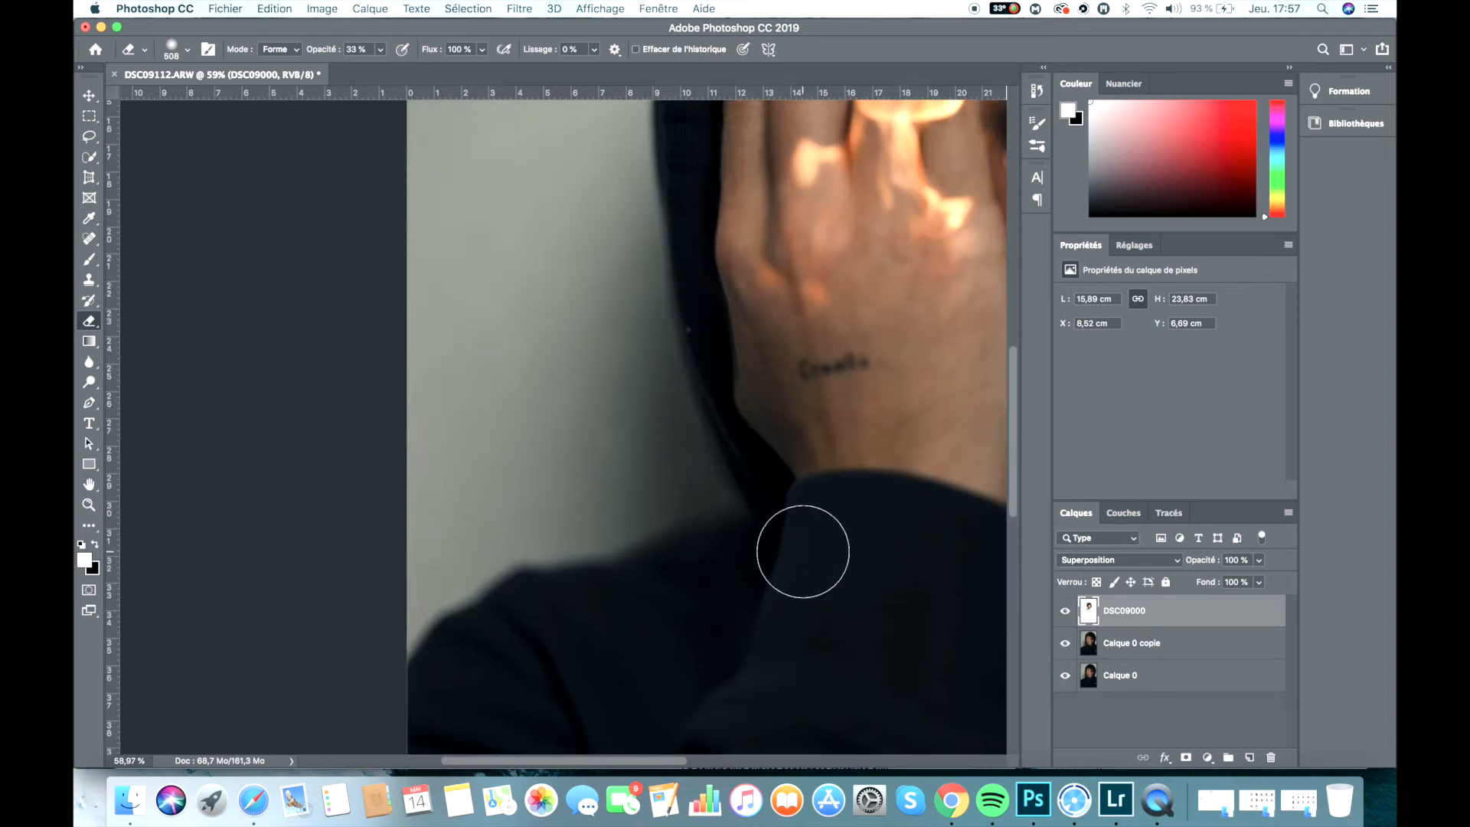
scroll(801, 551, down, 2)
scroll(801, 551, right, 2)
scroll(801, 548, up, 2)
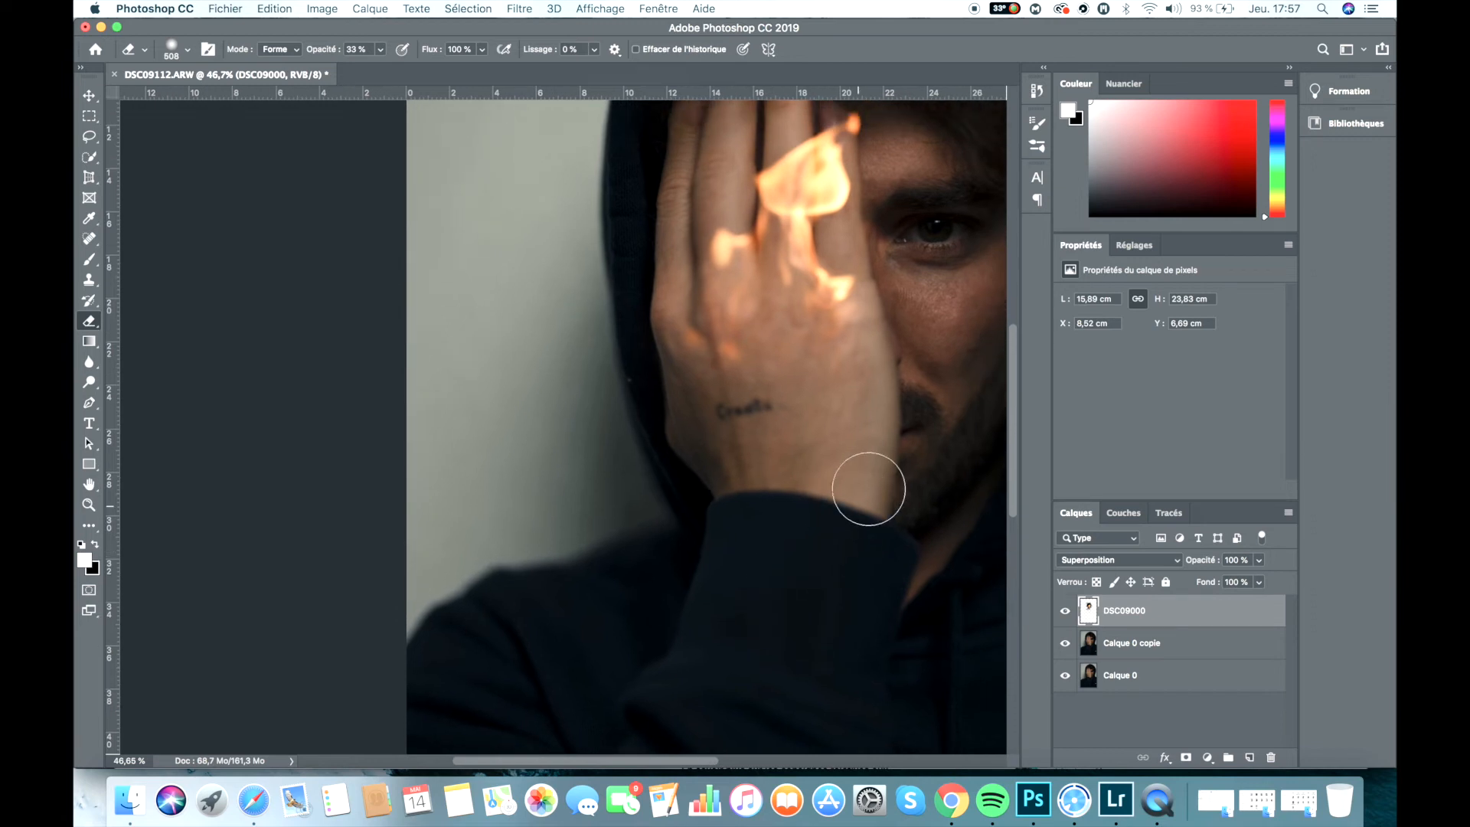
scroll(841, 526, right, 8)
scroll(880, 525, up, 4)
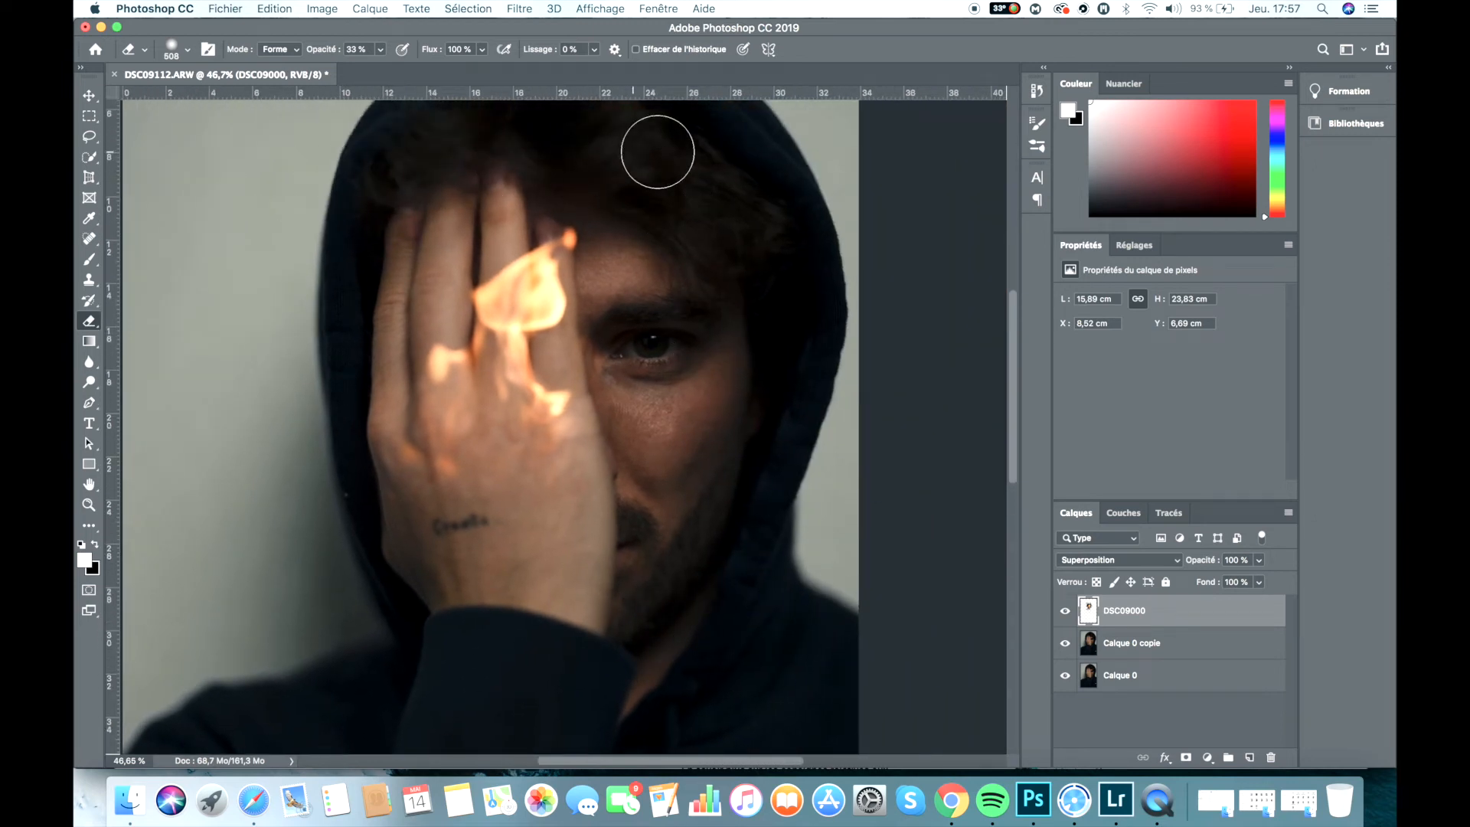
scroll(289, 355, down, 4)
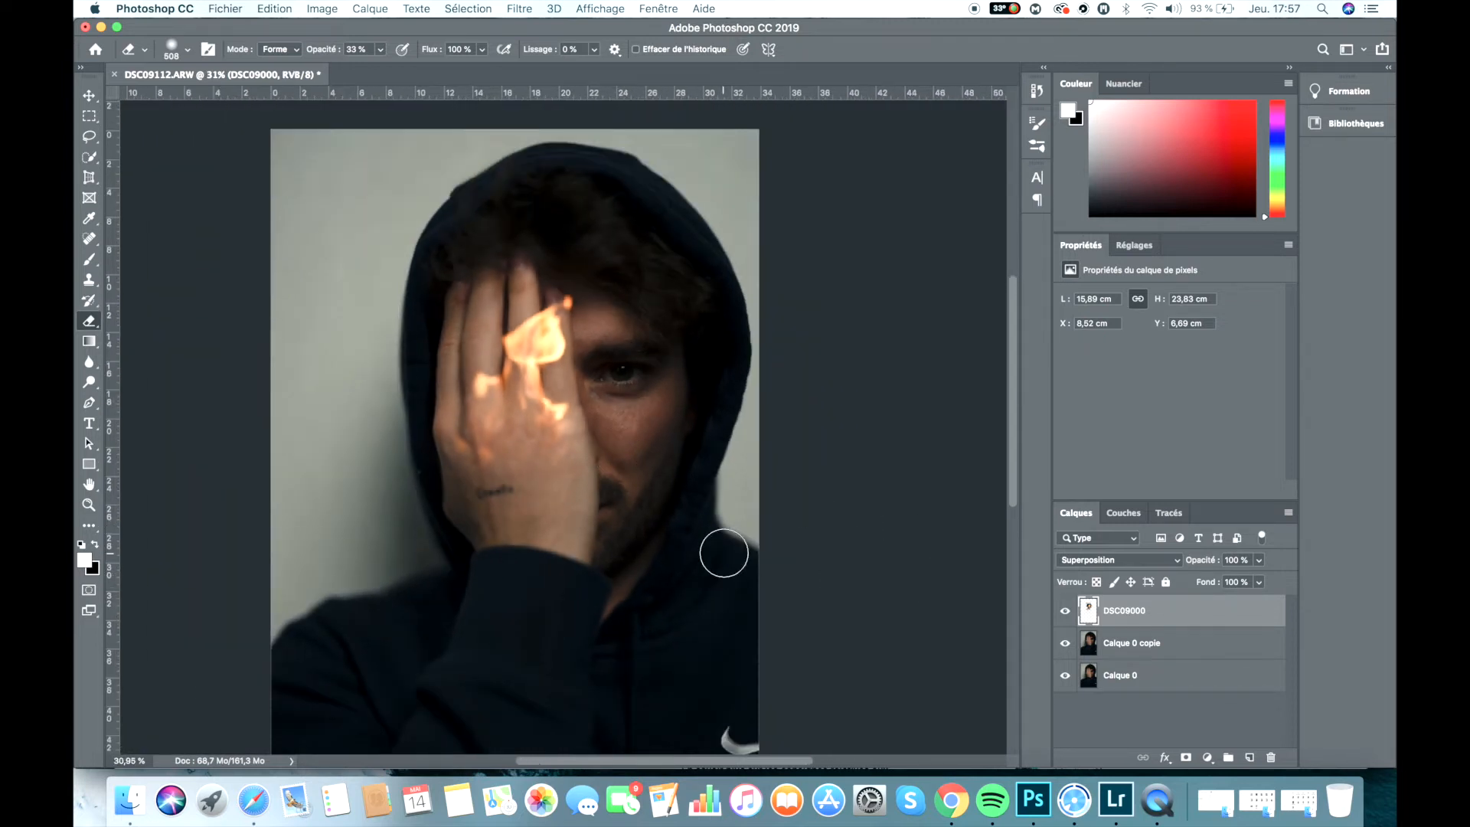
scroll(766, 555, down, 1)
click(1067, 616)
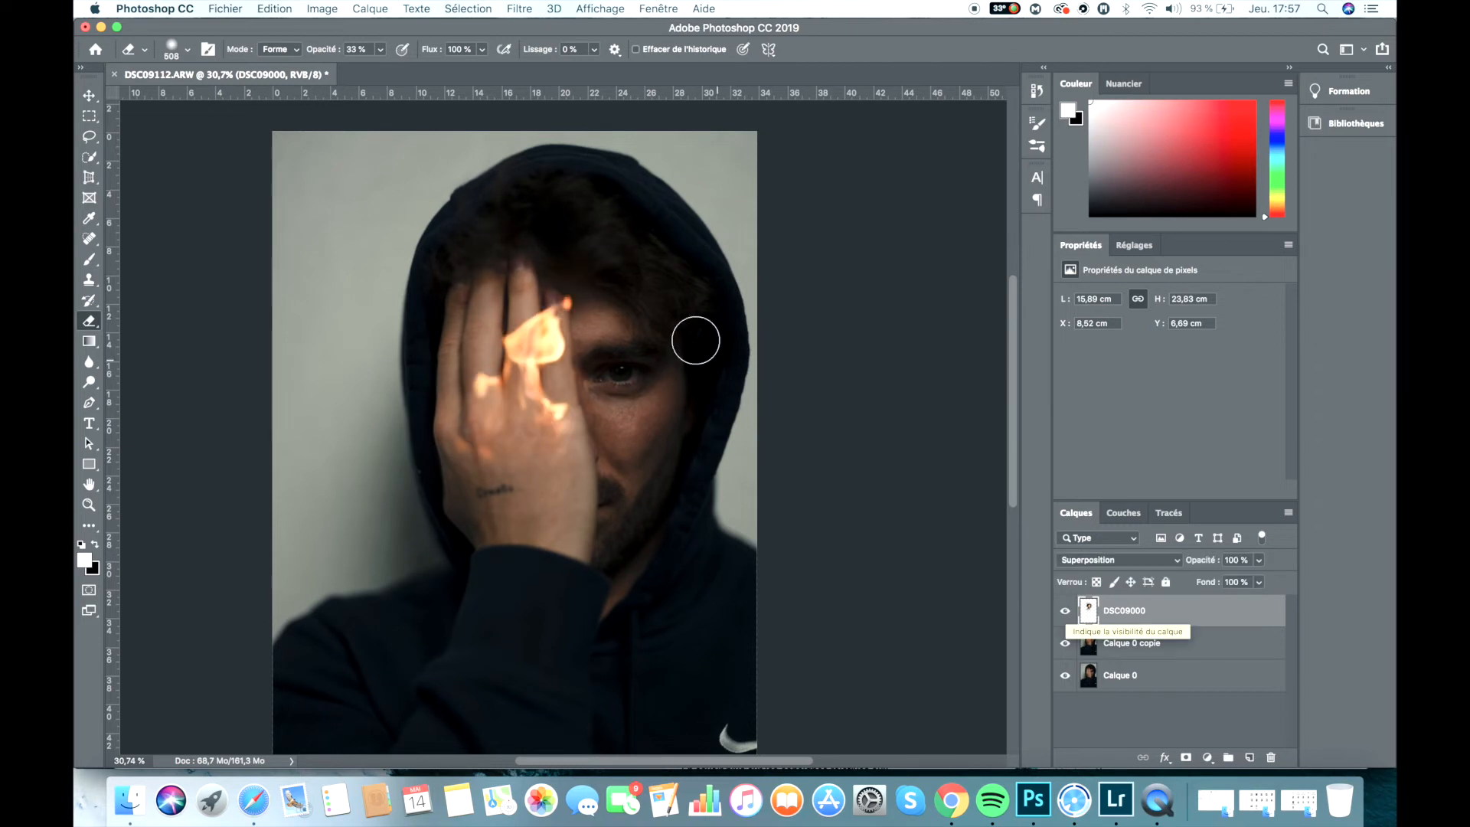
scroll(693, 338, up, 3)
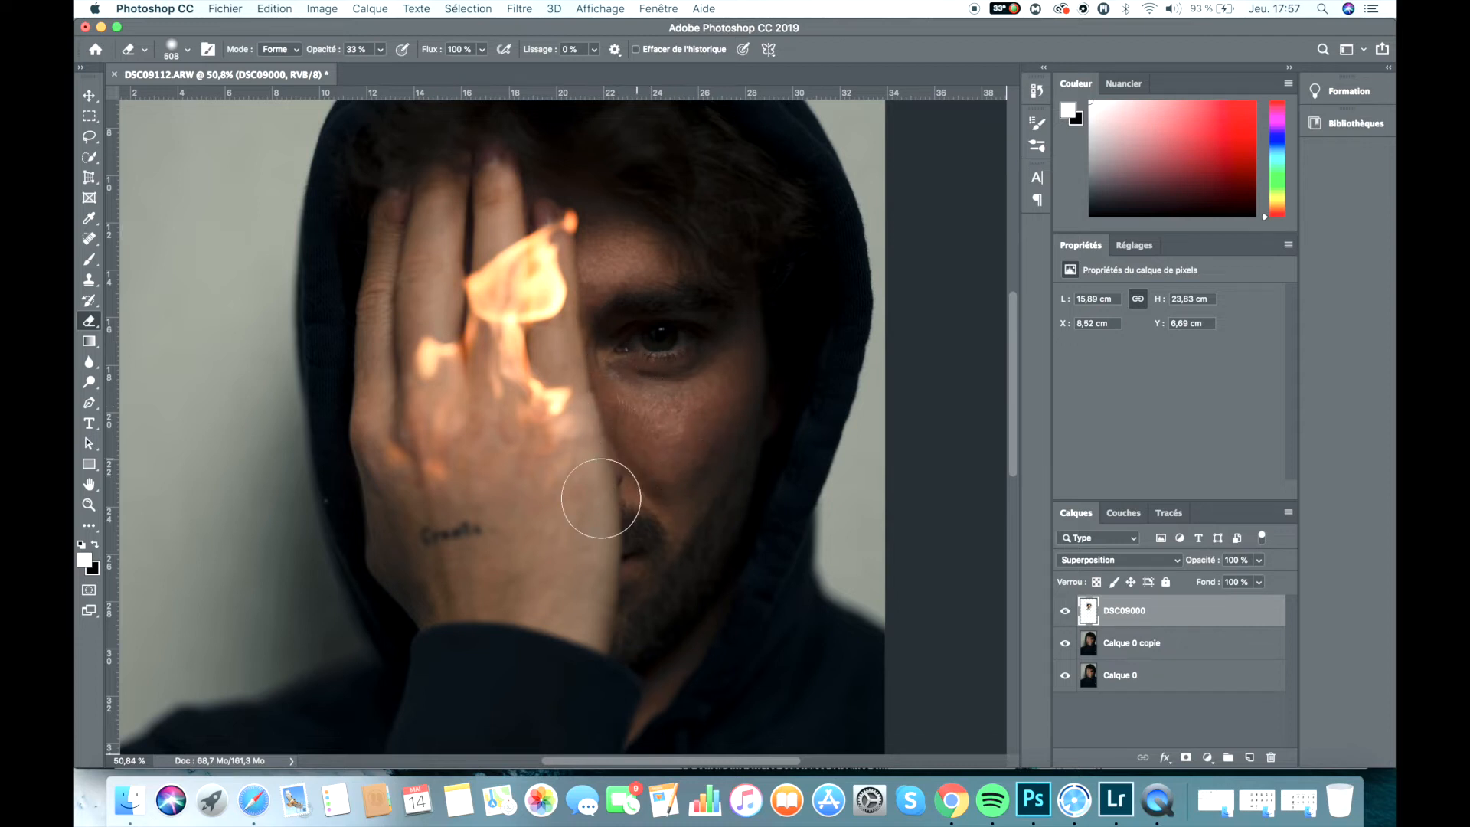
scroll(524, 533, down, 2)
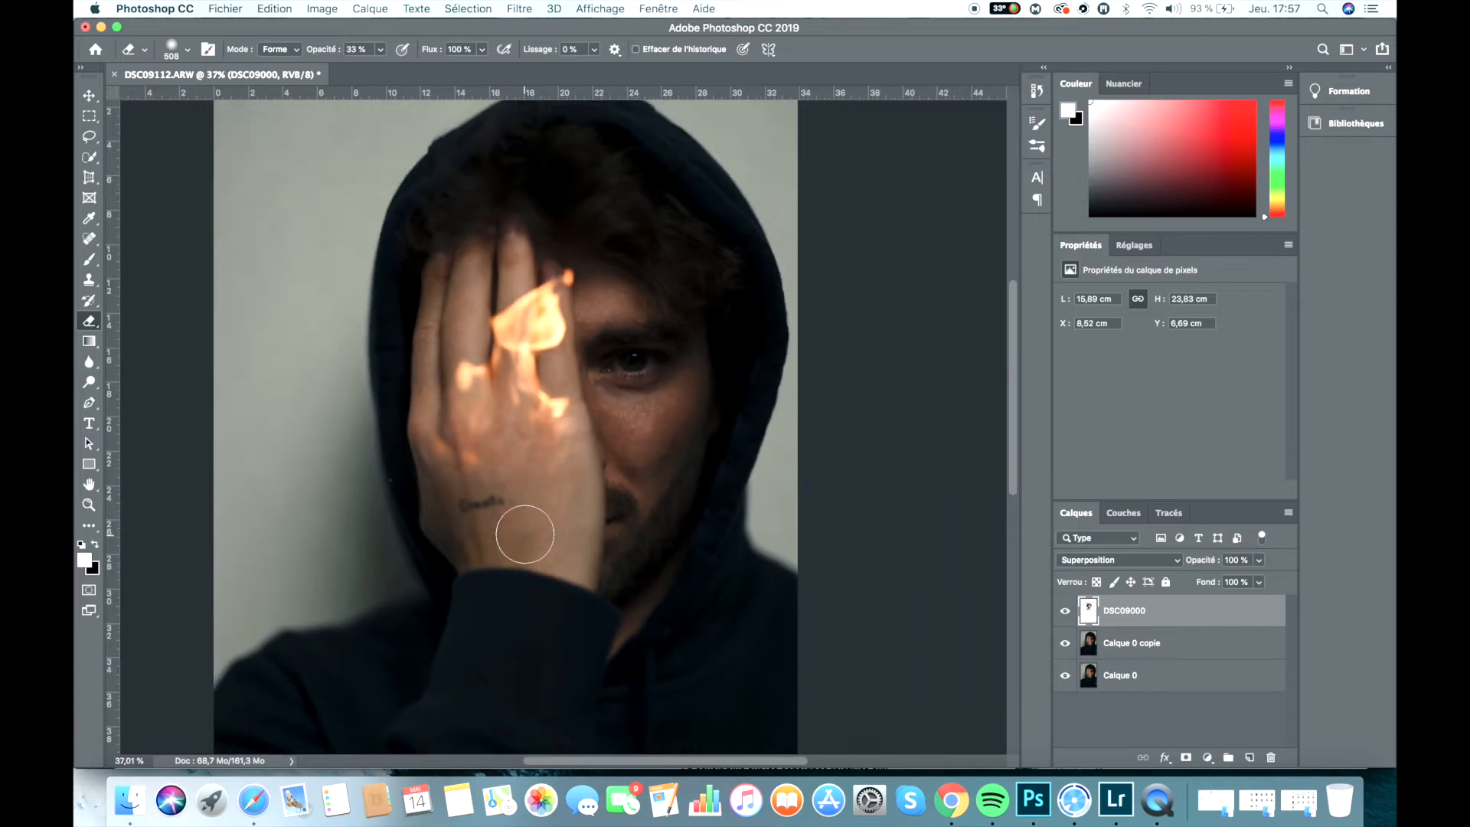
Place DSC09022.ARW into the portrait with its raw settings unchanged and set its blend mode to Superposition.
click(131, 807)
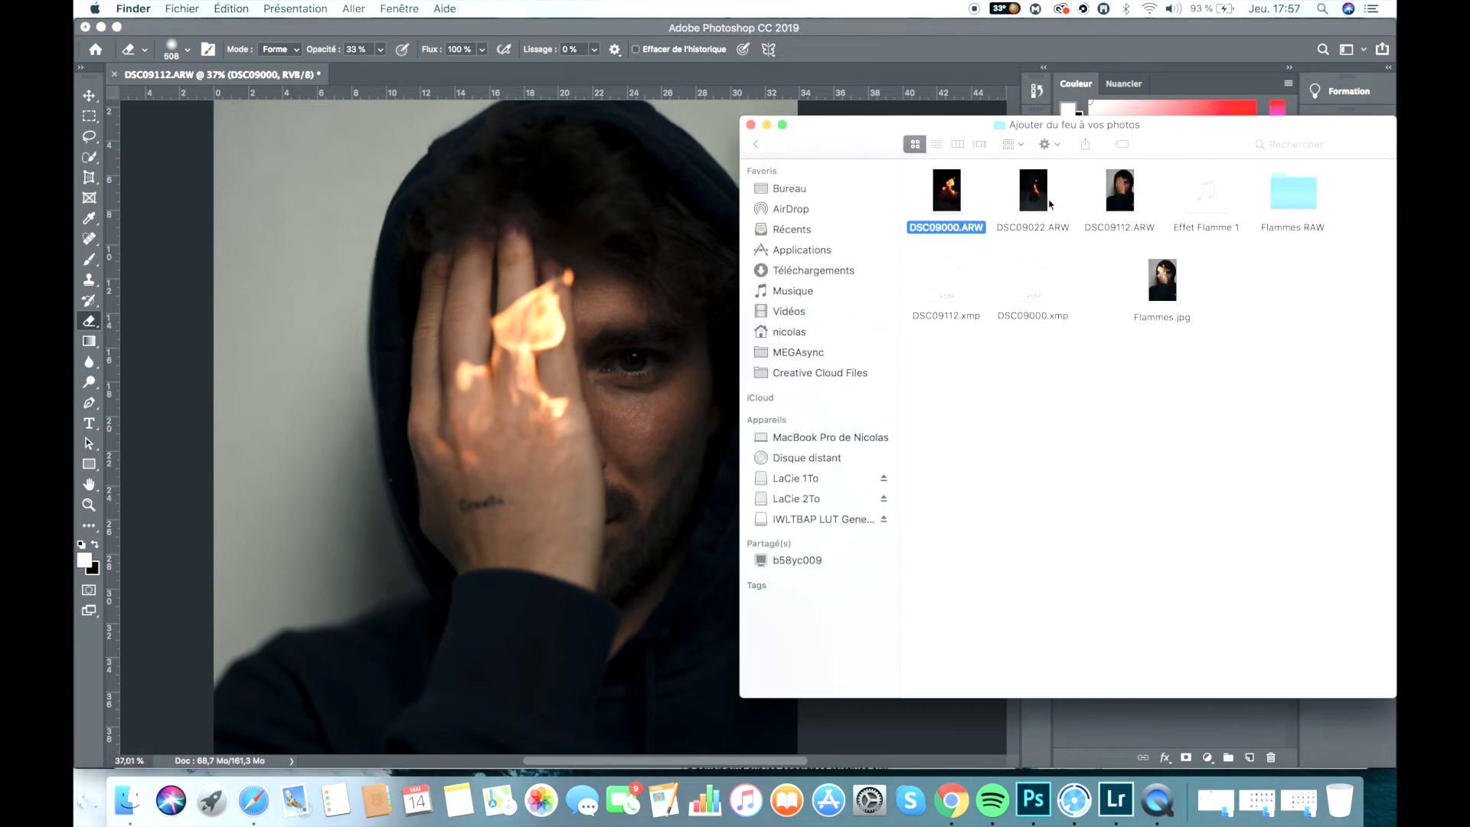
drag(1033, 191, 394, 448)
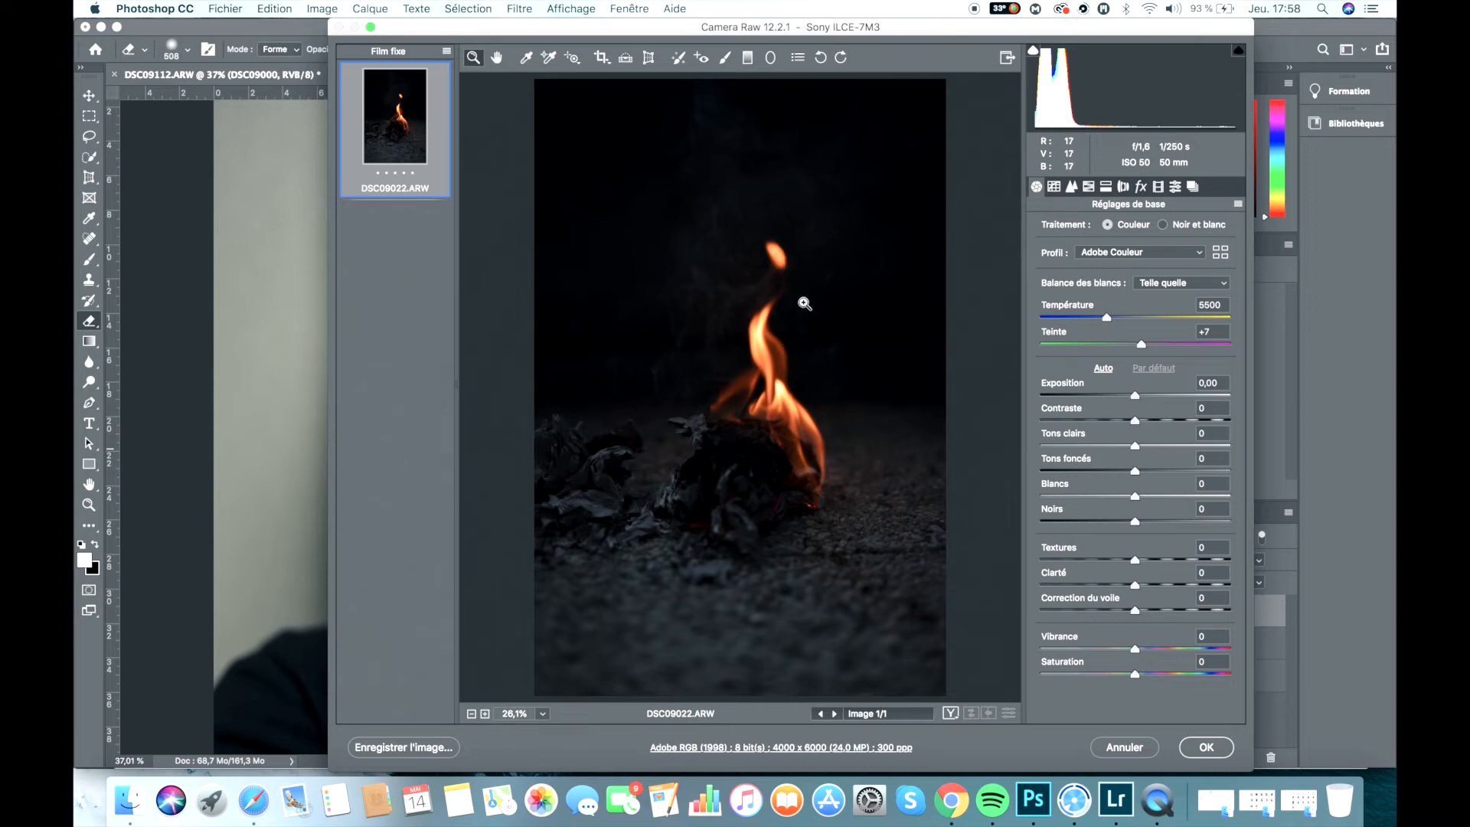
click(1205, 749)
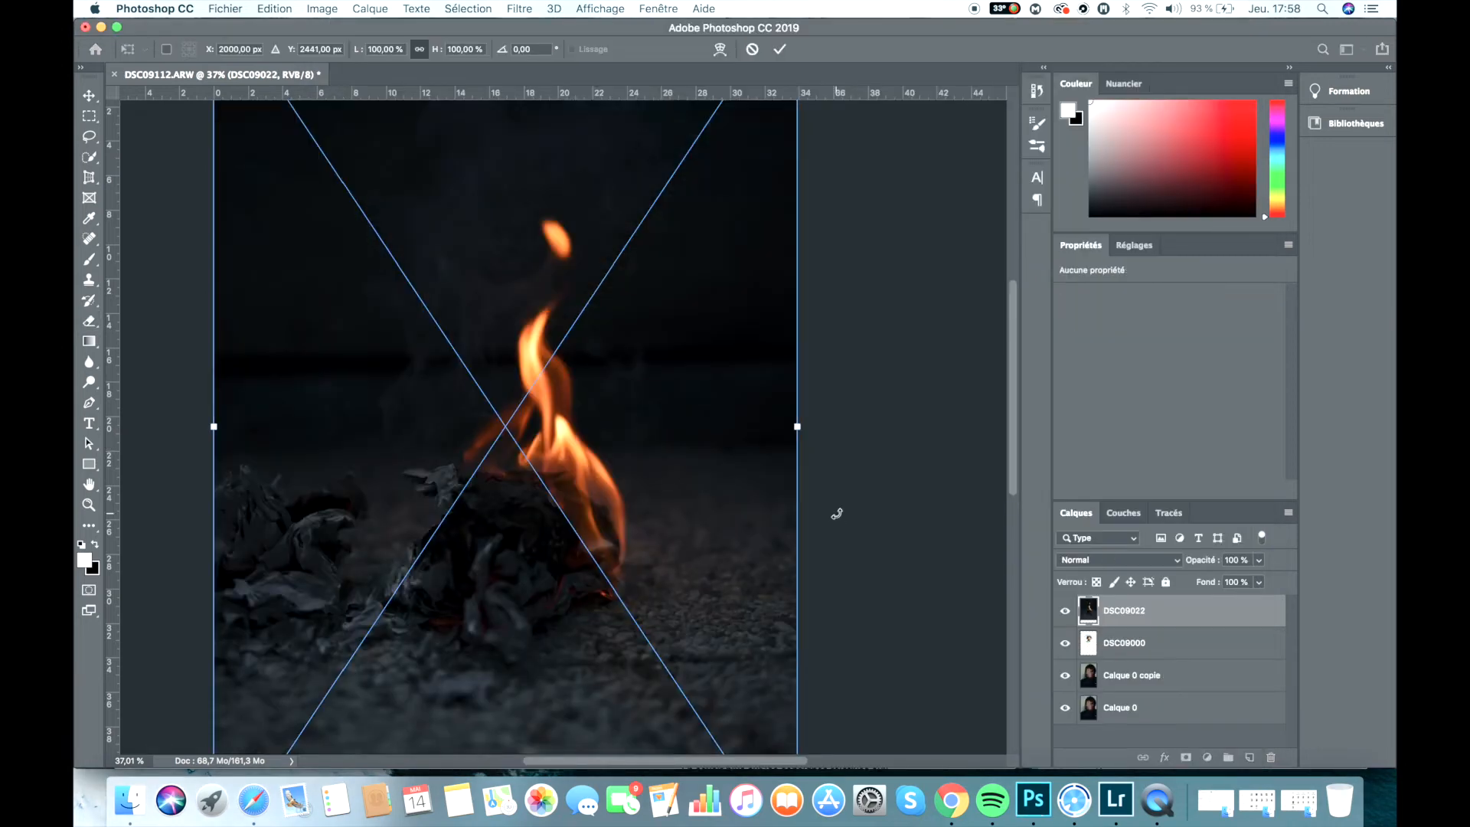
click(1179, 560)
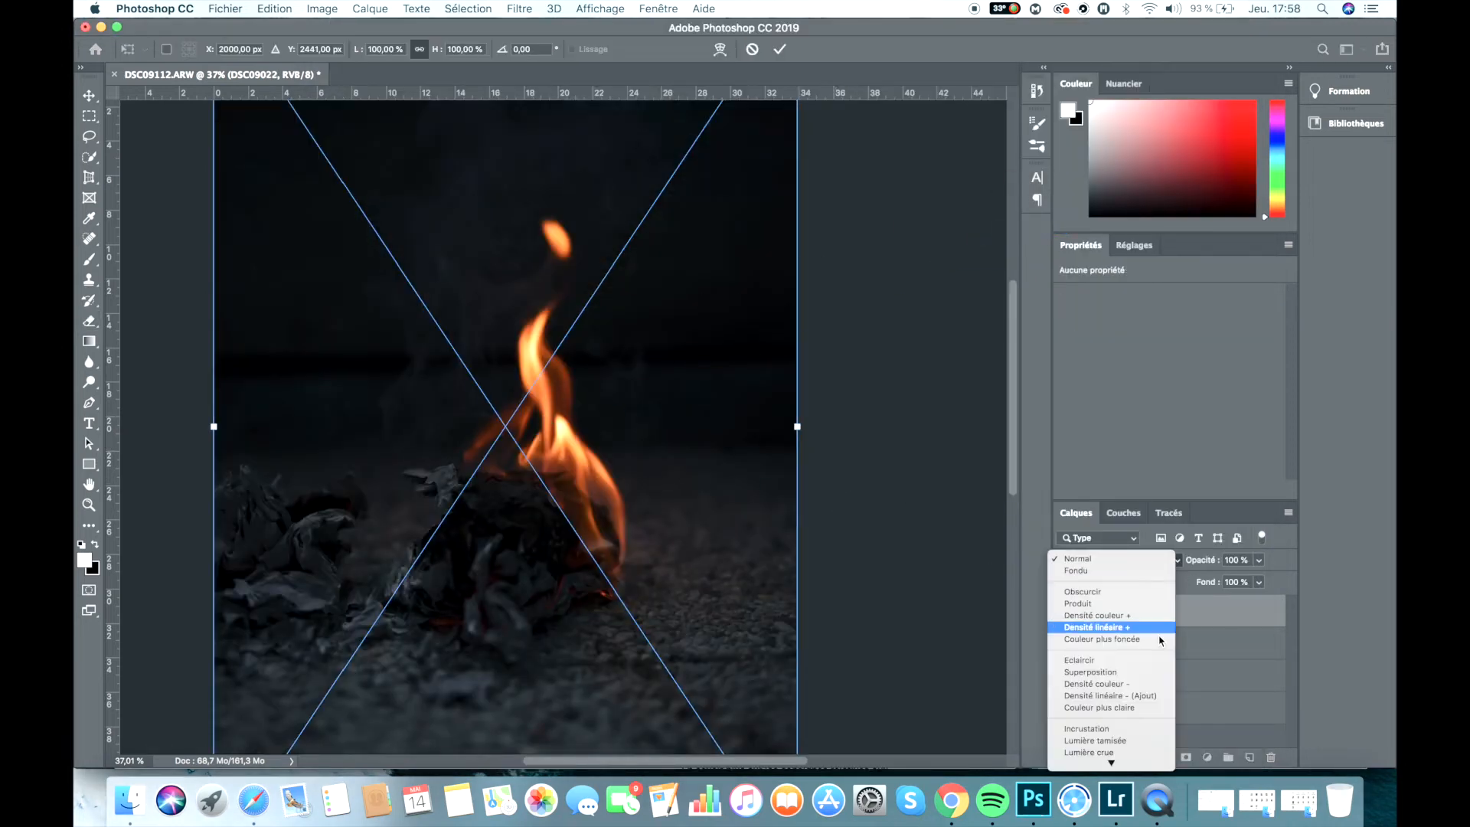
click(1110, 672)
Scale the second flame image to about 53%, rotate it about 18° and position it along the hand's edge beside the visible eye.
scroll(536, 616, down, 3)
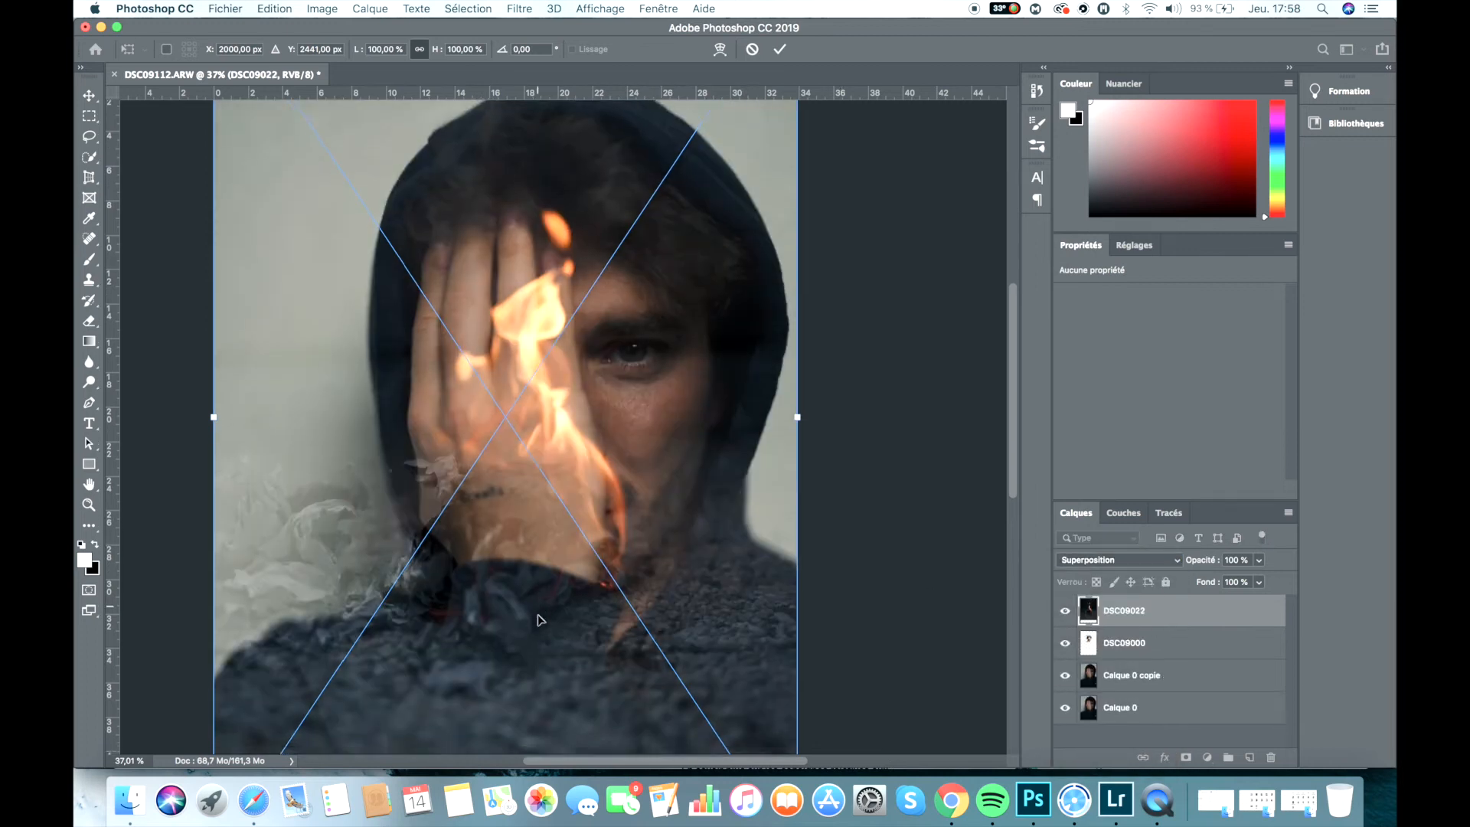
scroll(579, 661, down, 8)
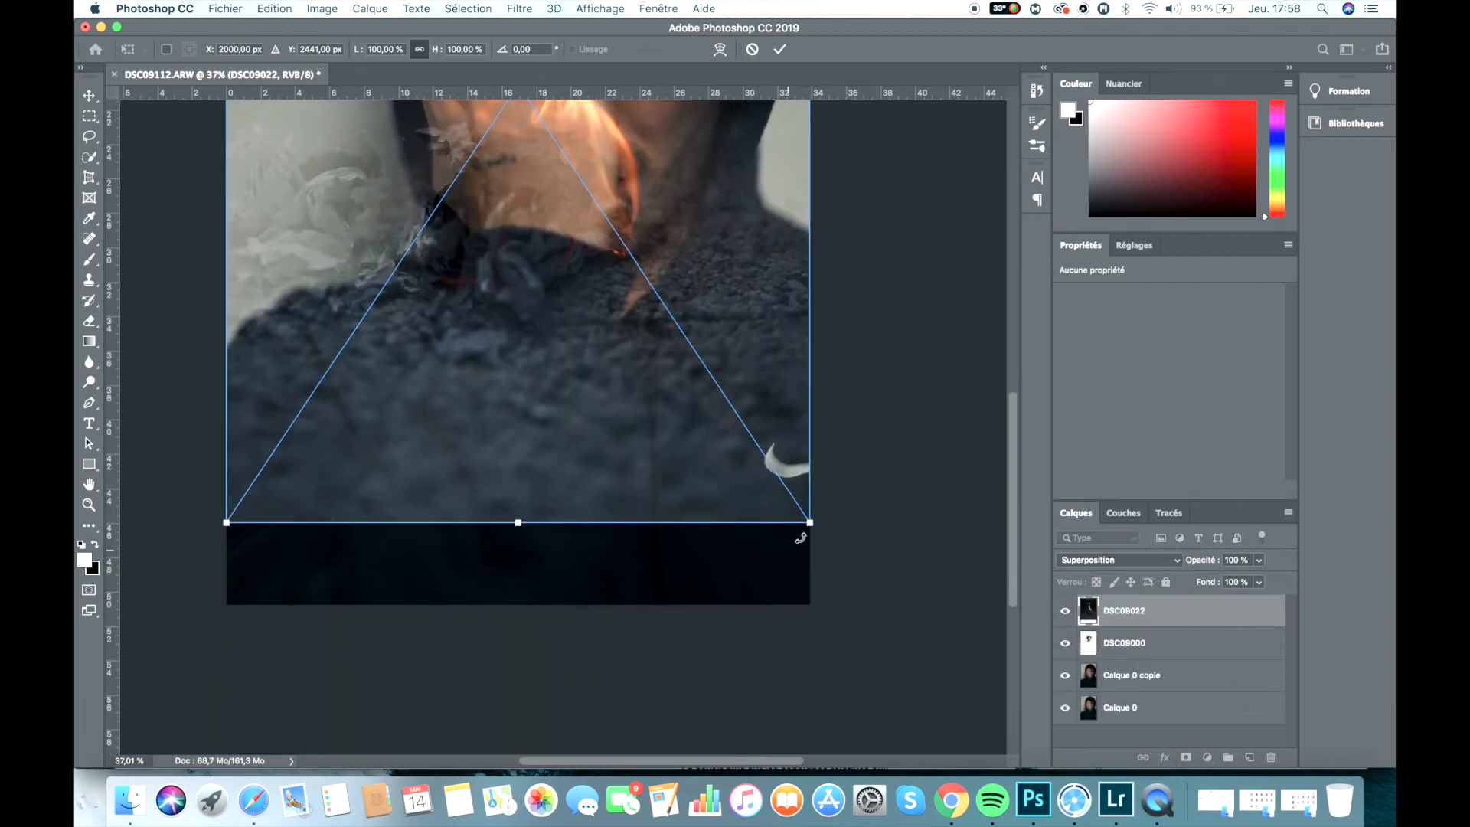
drag(806, 520, 580, 322)
scroll(581, 321, up, 20)
scroll(581, 321, down, 10)
drag(513, 418, 599, 497)
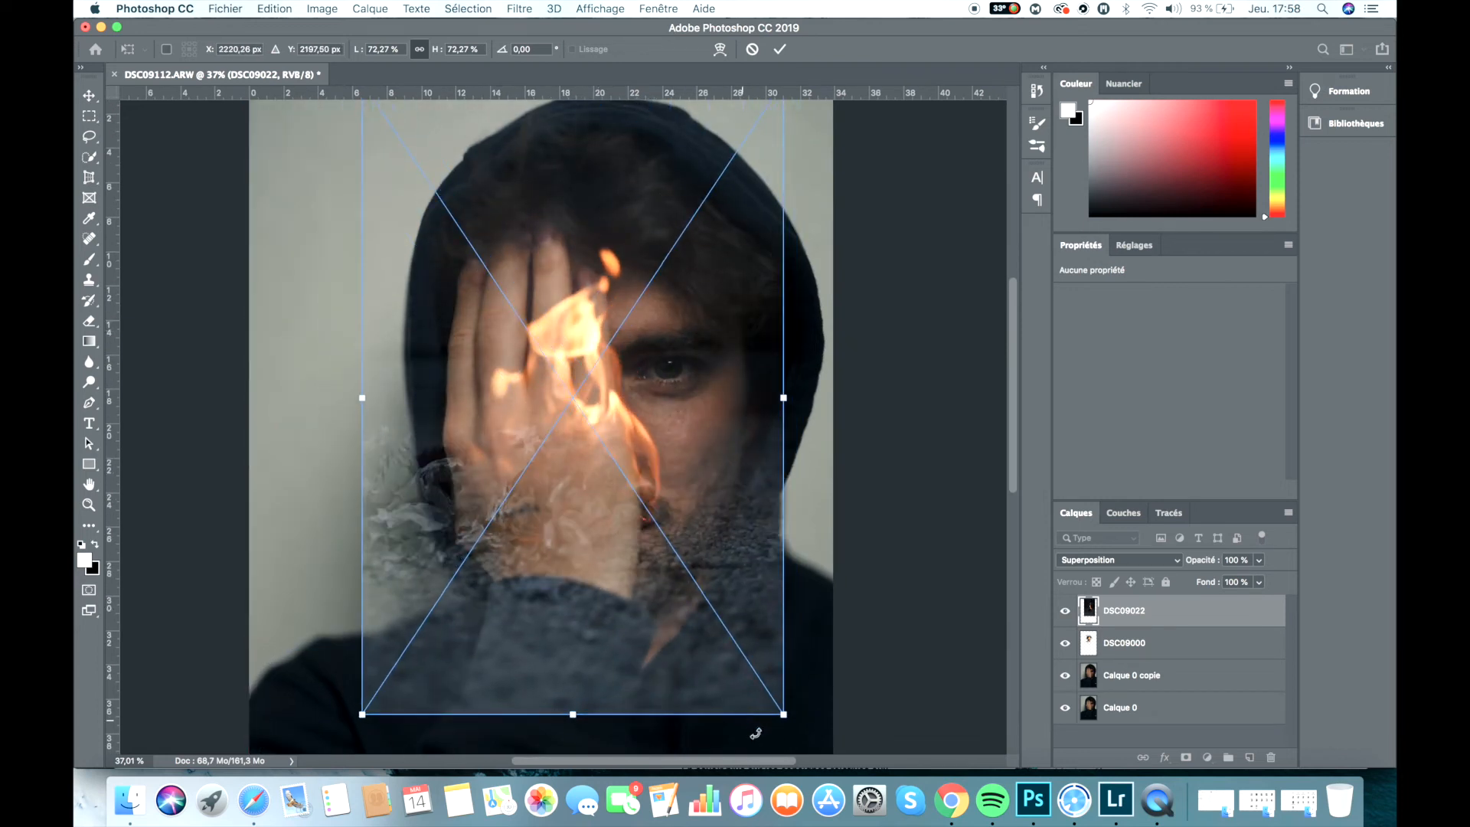
drag(782, 717, 712, 613)
drag(559, 440, 597, 511)
drag(669, 709, 640, 719)
drag(564, 530, 574, 528)
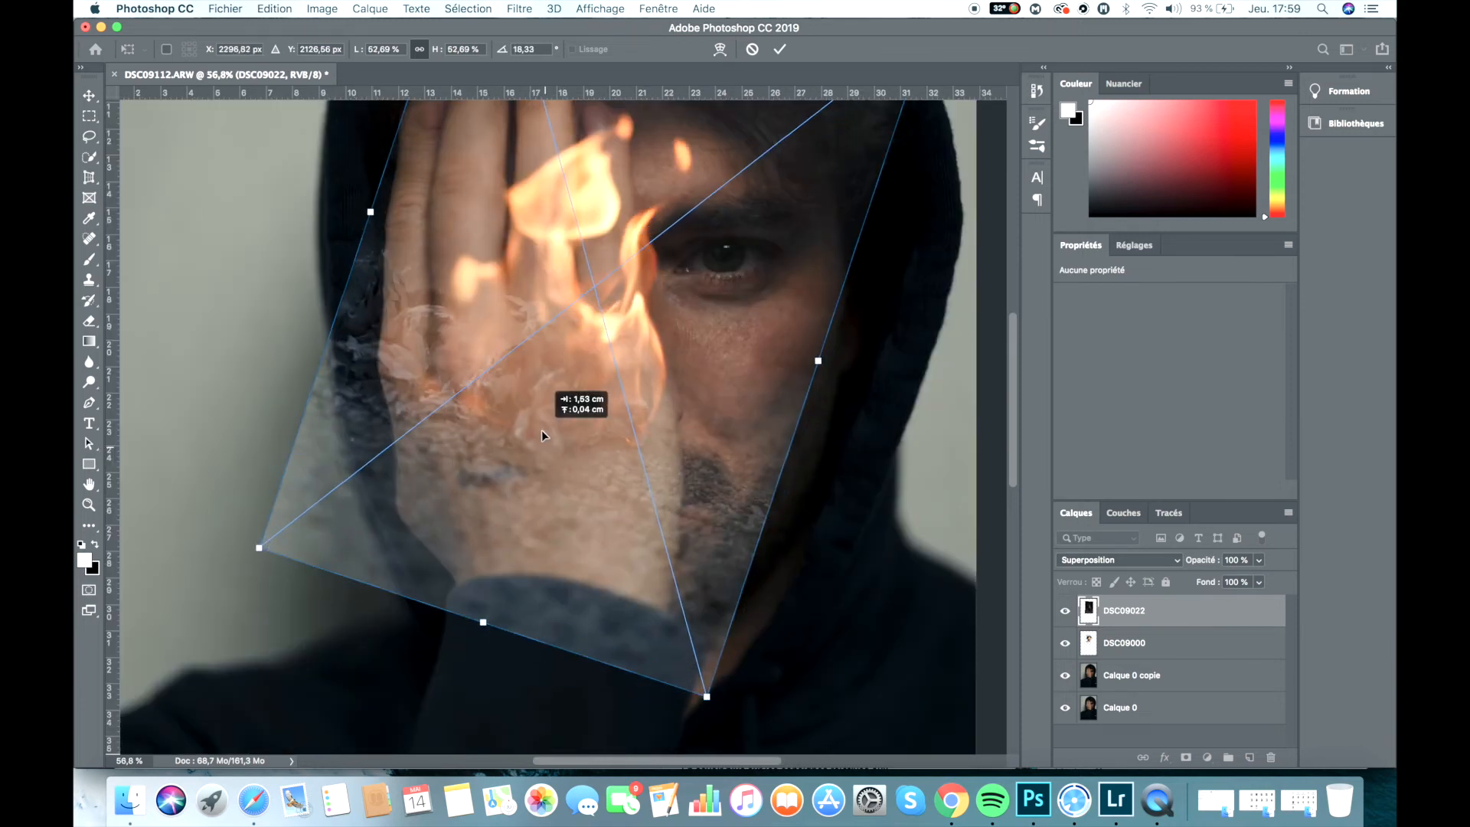
mouse_move(540, 429)
mouse_down()
mouse_move(556, 482)
mouse_move(553, 455)
mouse_up()
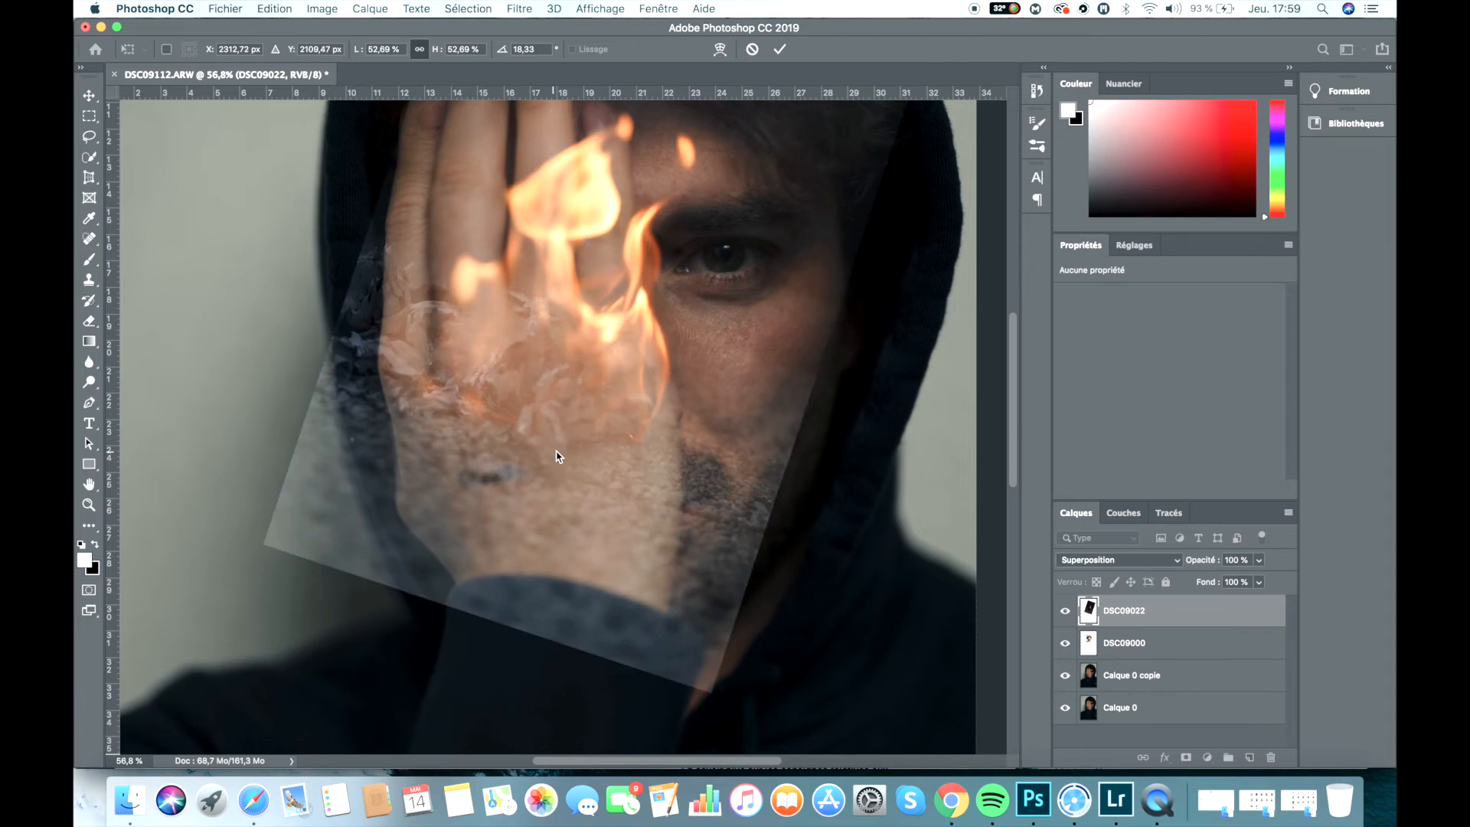
Commit the second flame's placement and rasterize its smart object layer for erasing.
scroll(566, 445, down, 3)
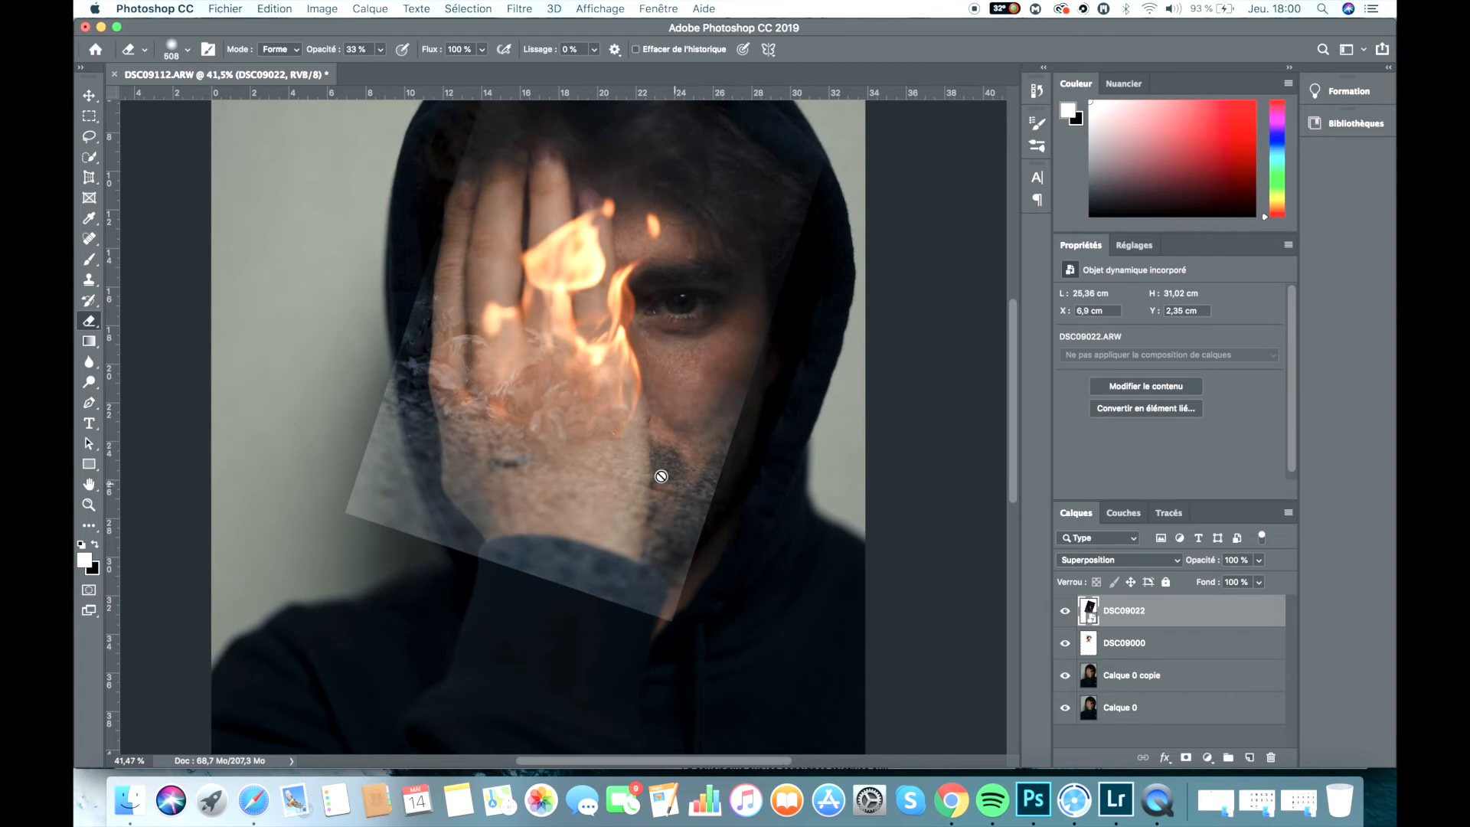
click(665, 482)
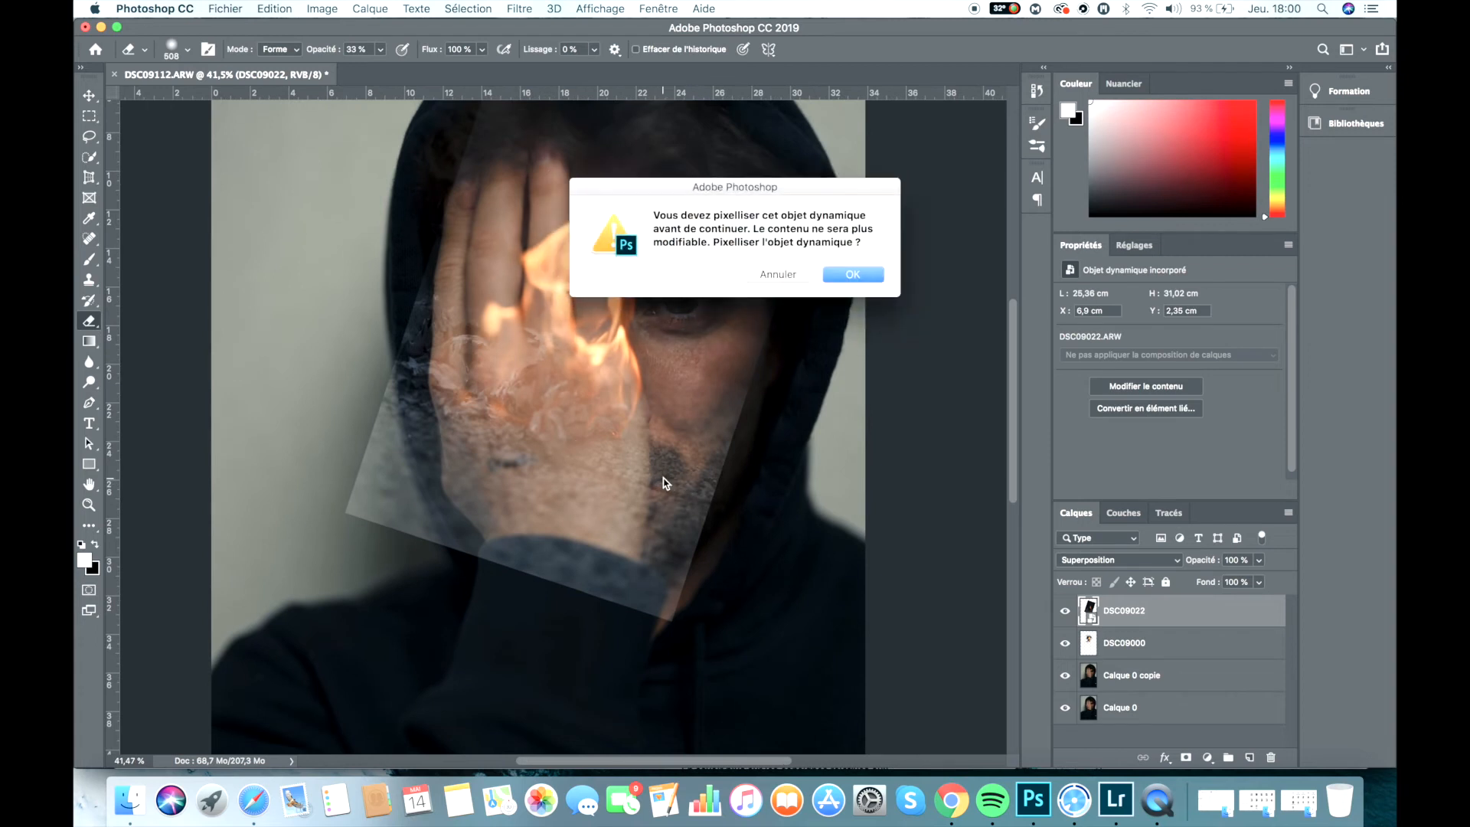
click(838, 283)
Erase the second flame layer's borders and ground texture around the face, hair, hand and sleeve, raising the Eraser opacity to 100%.
scroll(580, 424, up, 3)
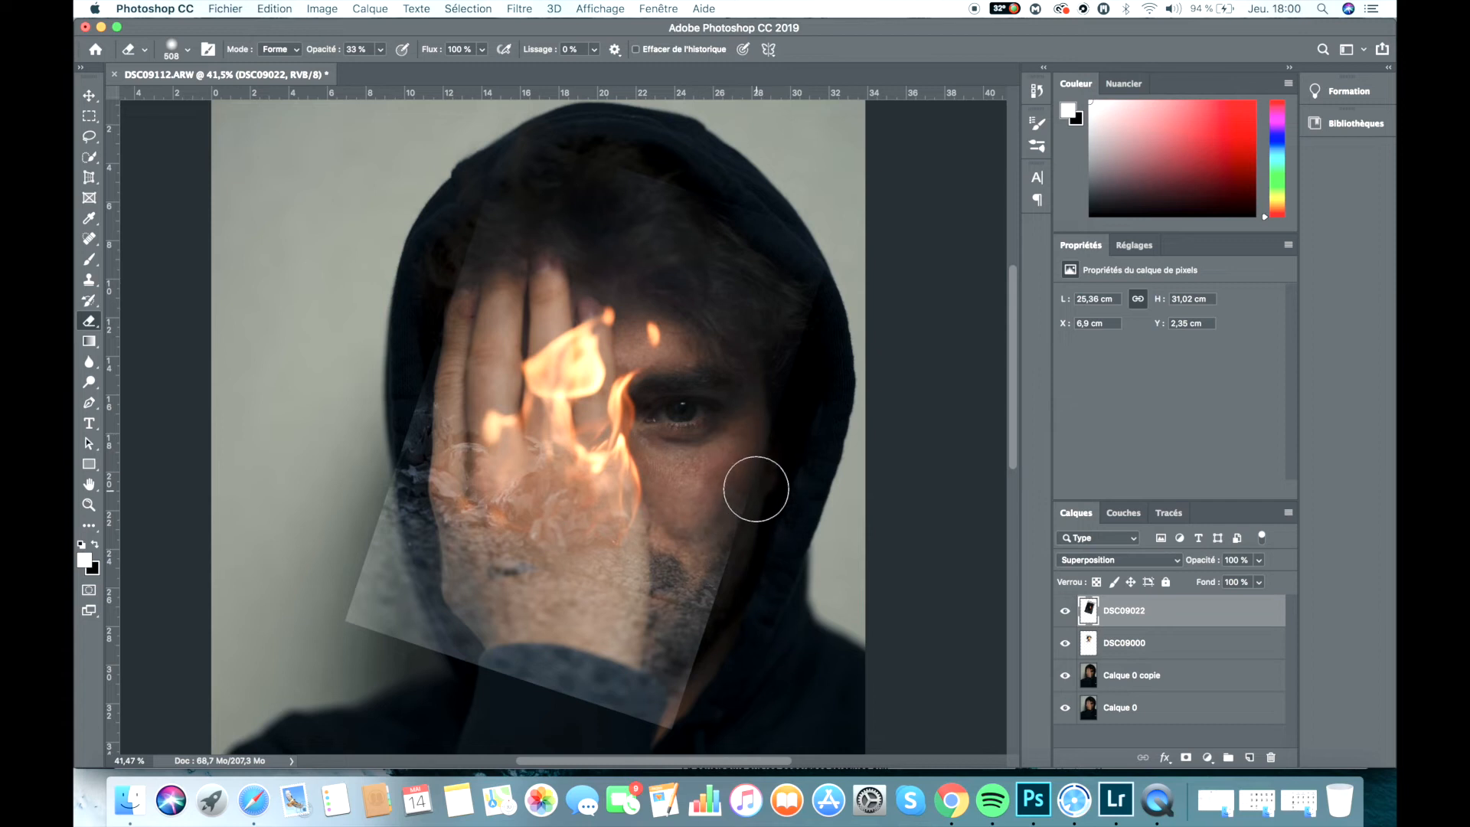
mouse_move(705, 600)
mouse_down()
mouse_move(682, 543)
mouse_move(652, 573)
mouse_up()
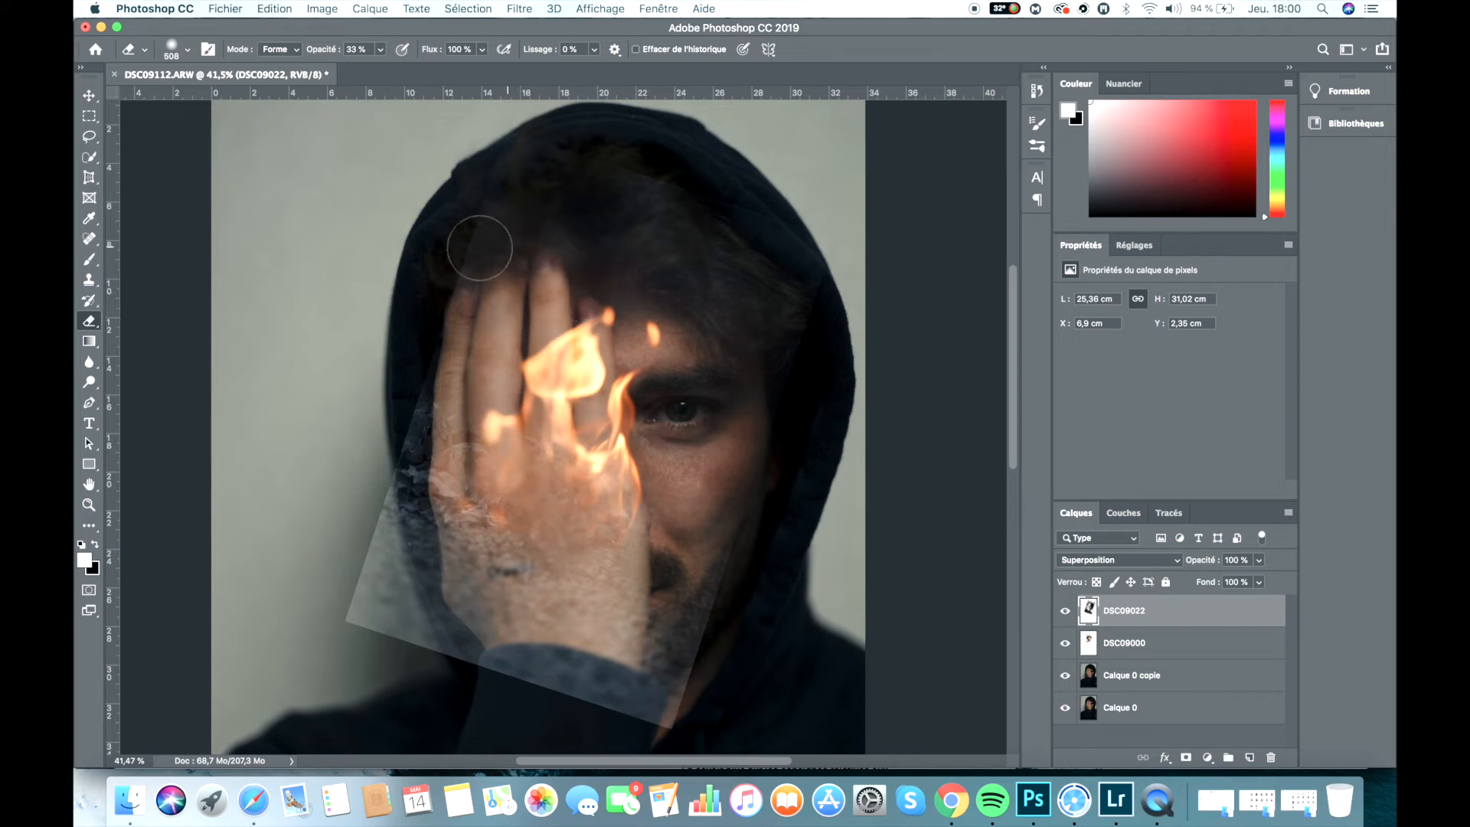
click(474, 215)
key(0)
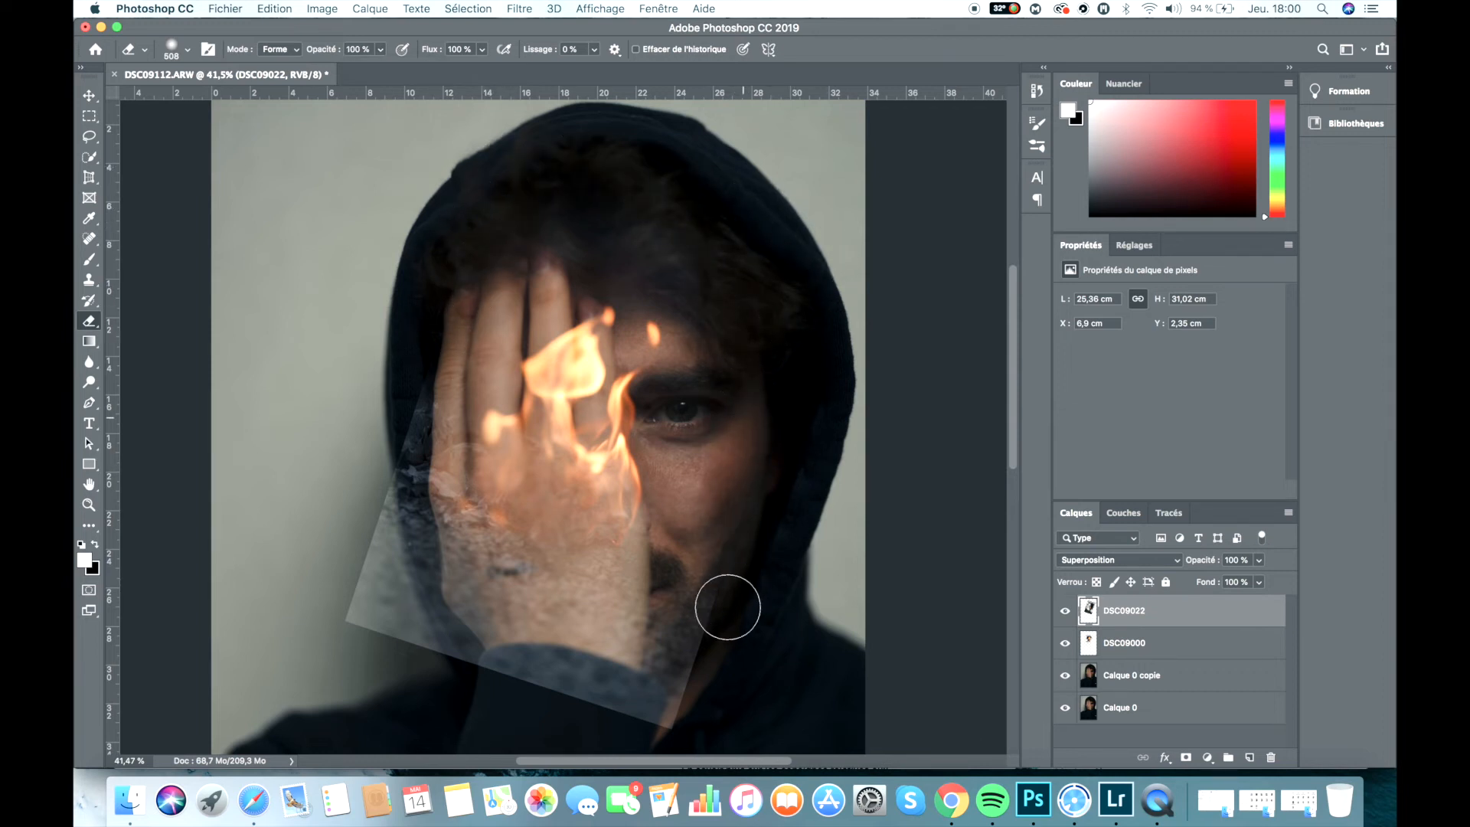
mouse_move(646, 692)
mouse_down()
mouse_move(678, 659)
mouse_move(559, 665)
mouse_move(375, 604)
mouse_move(366, 423)
mouse_move(424, 324)
mouse_move(401, 673)
mouse_move(394, 631)
mouse_move(482, 611)
mouse_move(640, 712)
mouse_move(364, 497)
mouse_move(398, 450)
mouse_move(470, 434)
mouse_move(473, 502)
mouse_move(561, 583)
mouse_move(674, 651)
mouse_move(810, 494)
mouse_move(724, 556)
mouse_move(699, 555)
mouse_move(674, 420)
mouse_move(714, 382)
mouse_move(713, 407)
mouse_move(710, 297)
mouse_move(691, 296)
mouse_move(683, 256)
mouse_move(553, 233)
mouse_move(526, 244)
mouse_move(579, 230)
mouse_move(617, 266)
mouse_move(589, 226)
mouse_move(590, 332)
mouse_move(616, 283)
mouse_up()
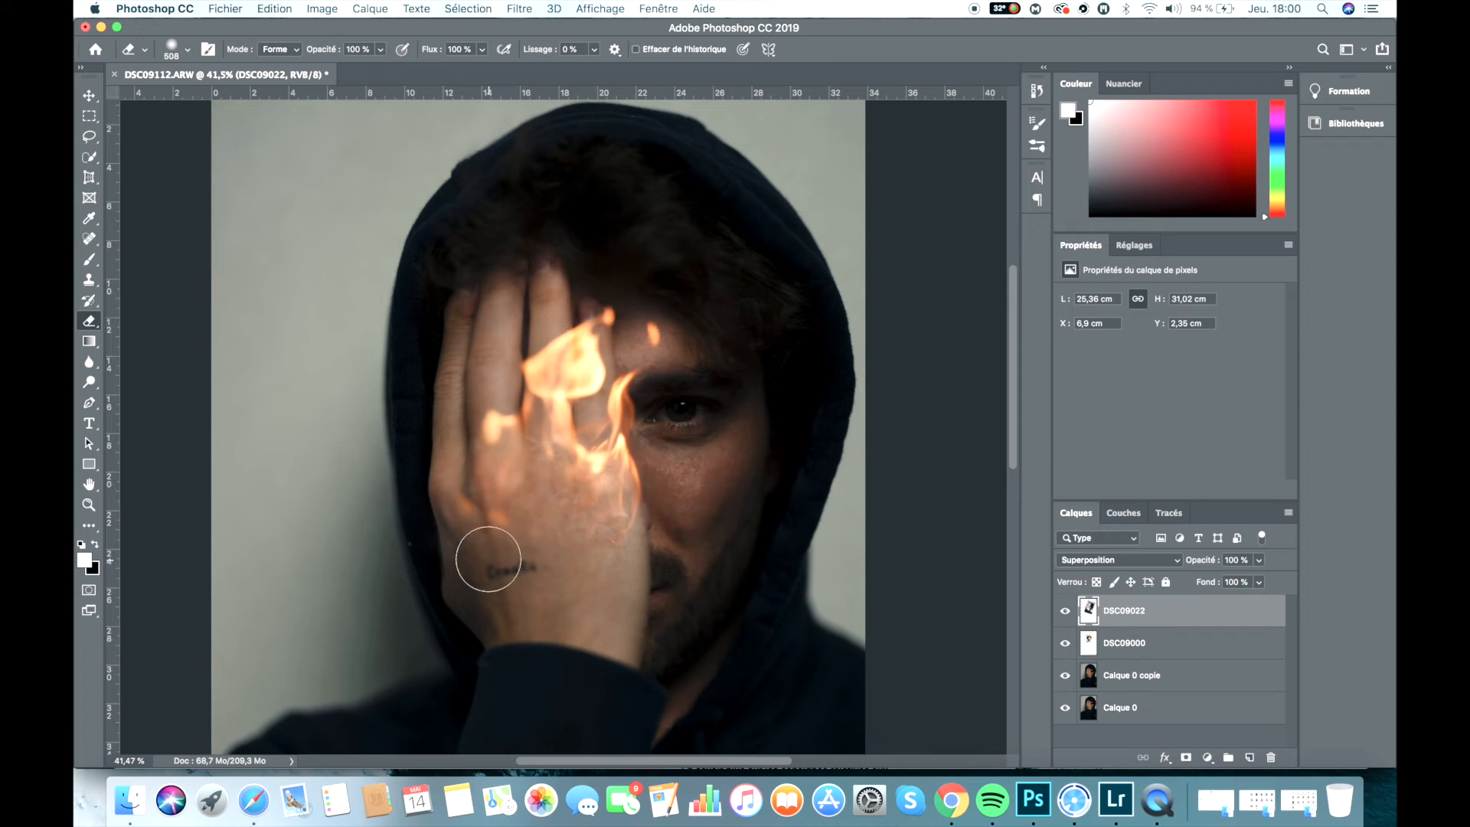
mouse_move(506, 495)
mouse_down()
mouse_move(552, 507)
mouse_move(536, 558)
mouse_move(561, 511)
mouse_move(577, 533)
mouse_move(592, 521)
mouse_move(577, 575)
mouse_move(545, 563)
mouse_move(574, 558)
mouse_up()
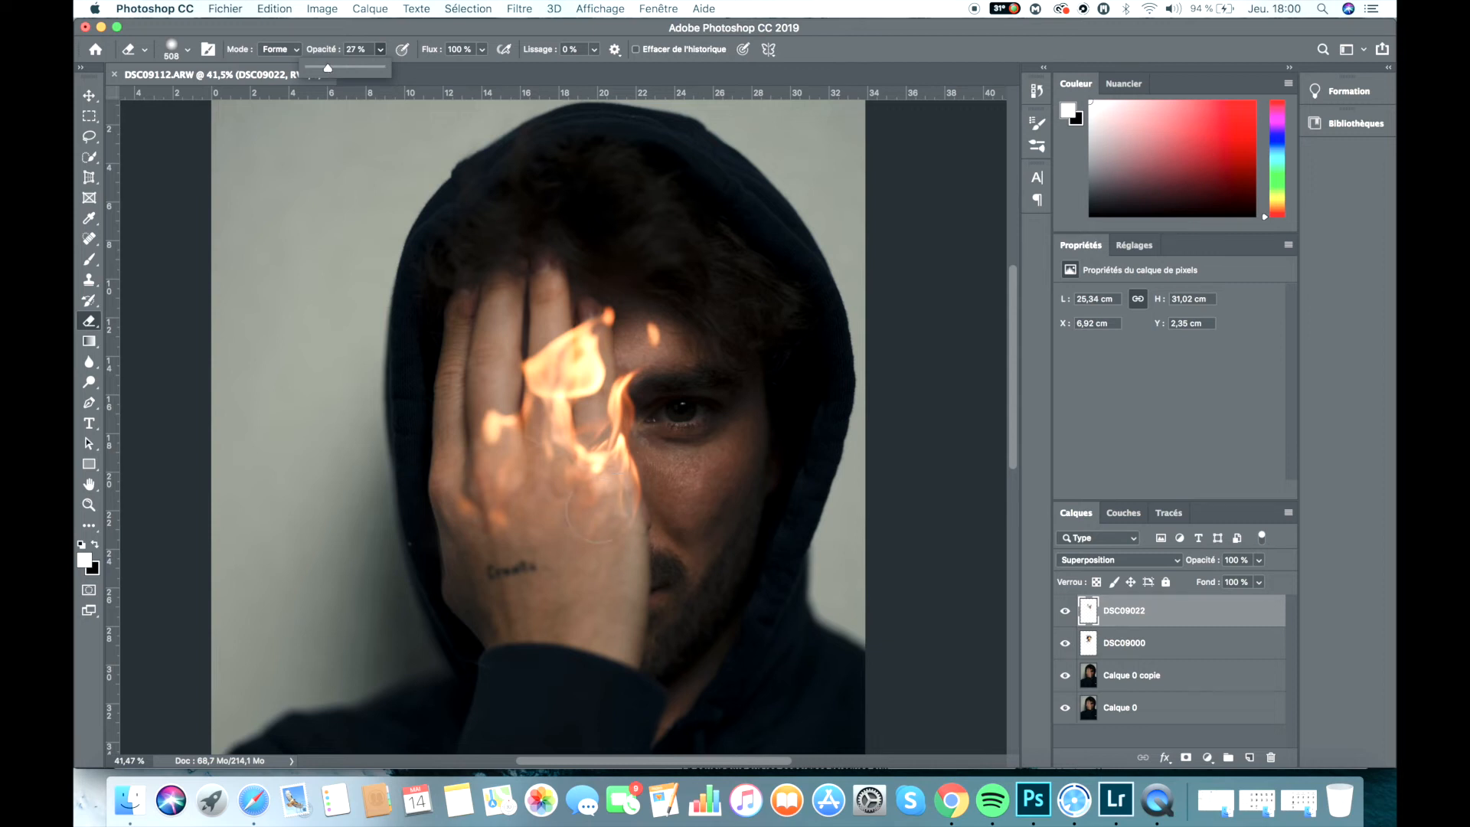
Soften the remaining texture below the second flame with the Eraser at 27% opacity, and reduce the brush to 119 px.
click(602, 499)
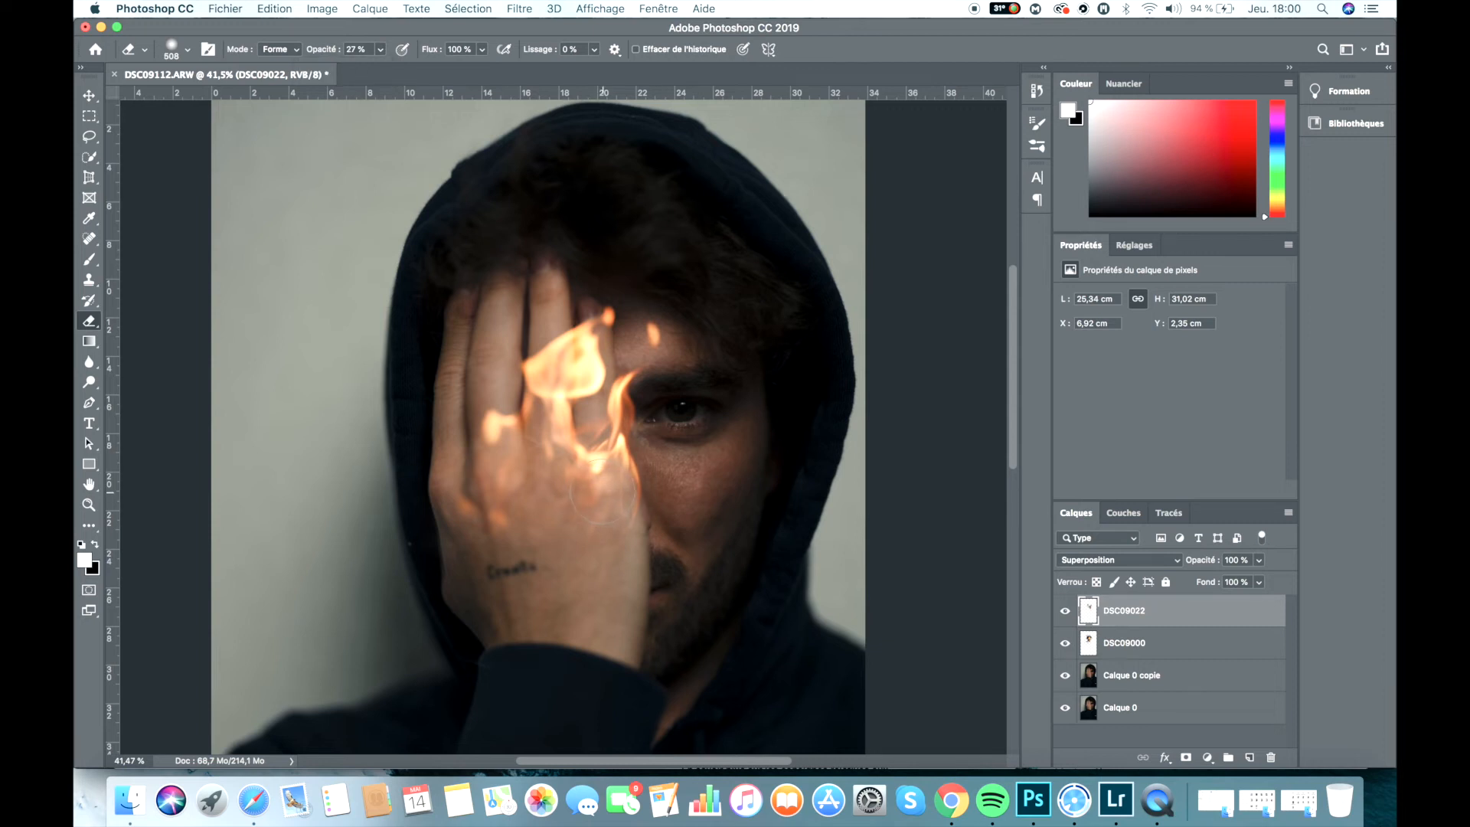
scroll(595, 506, up, 2)
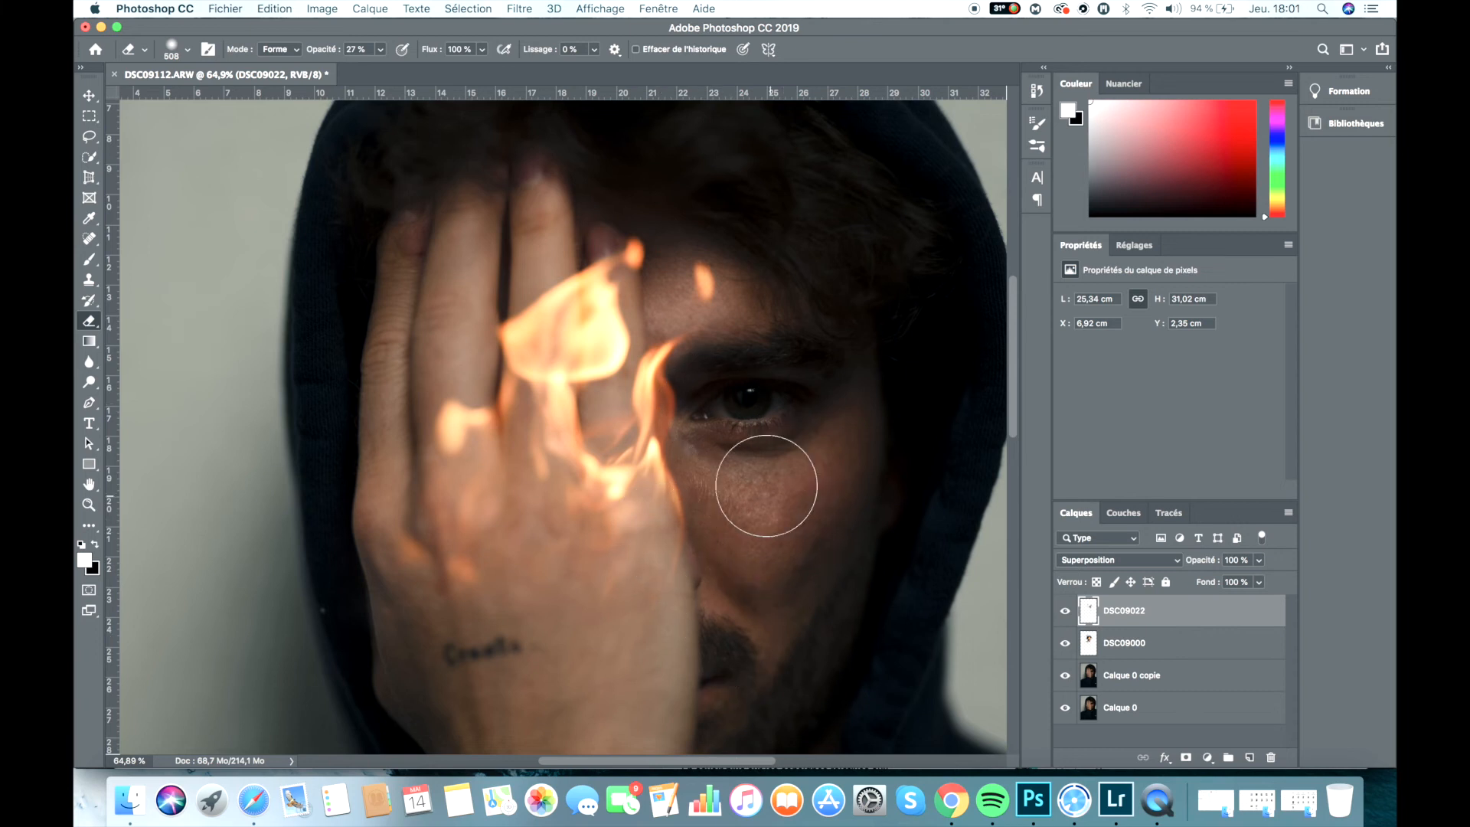
click(189, 49)
scroll(646, 328, down, 5)
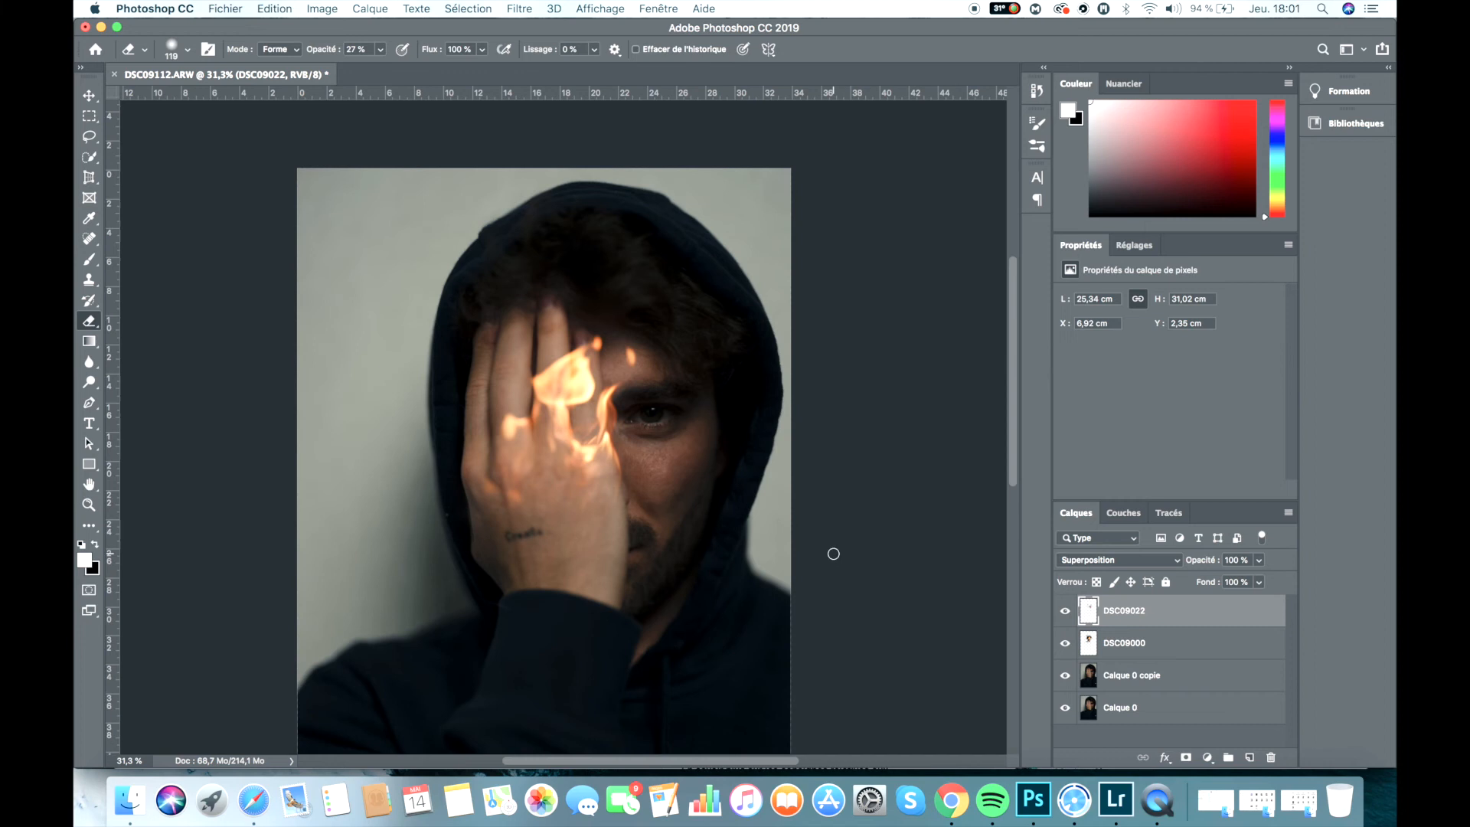
Compare the contributions of the two flame layers by hiding and showing each one in turn.
click(1065, 611)
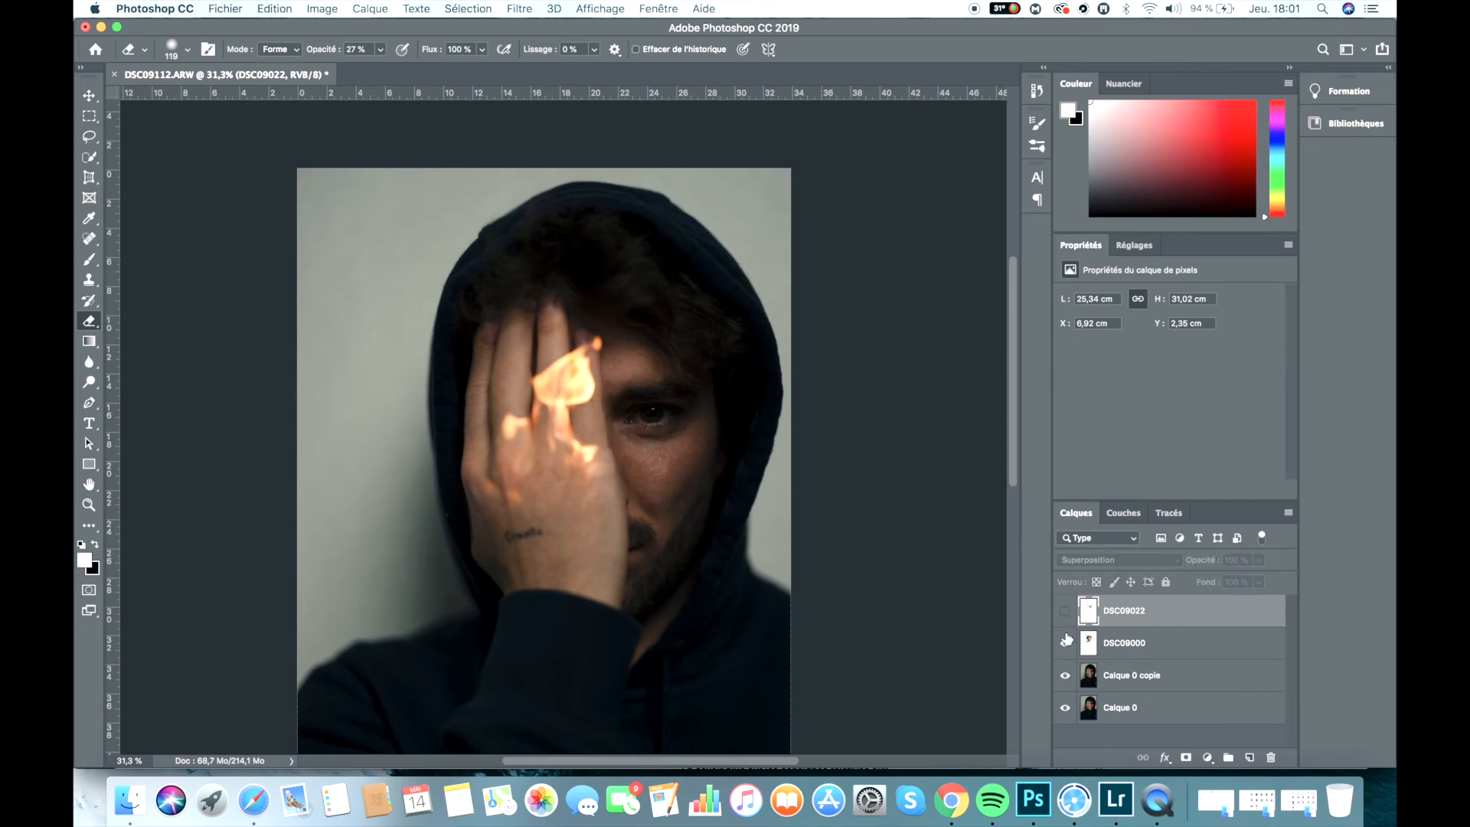
click(1065, 643)
click(1064, 611)
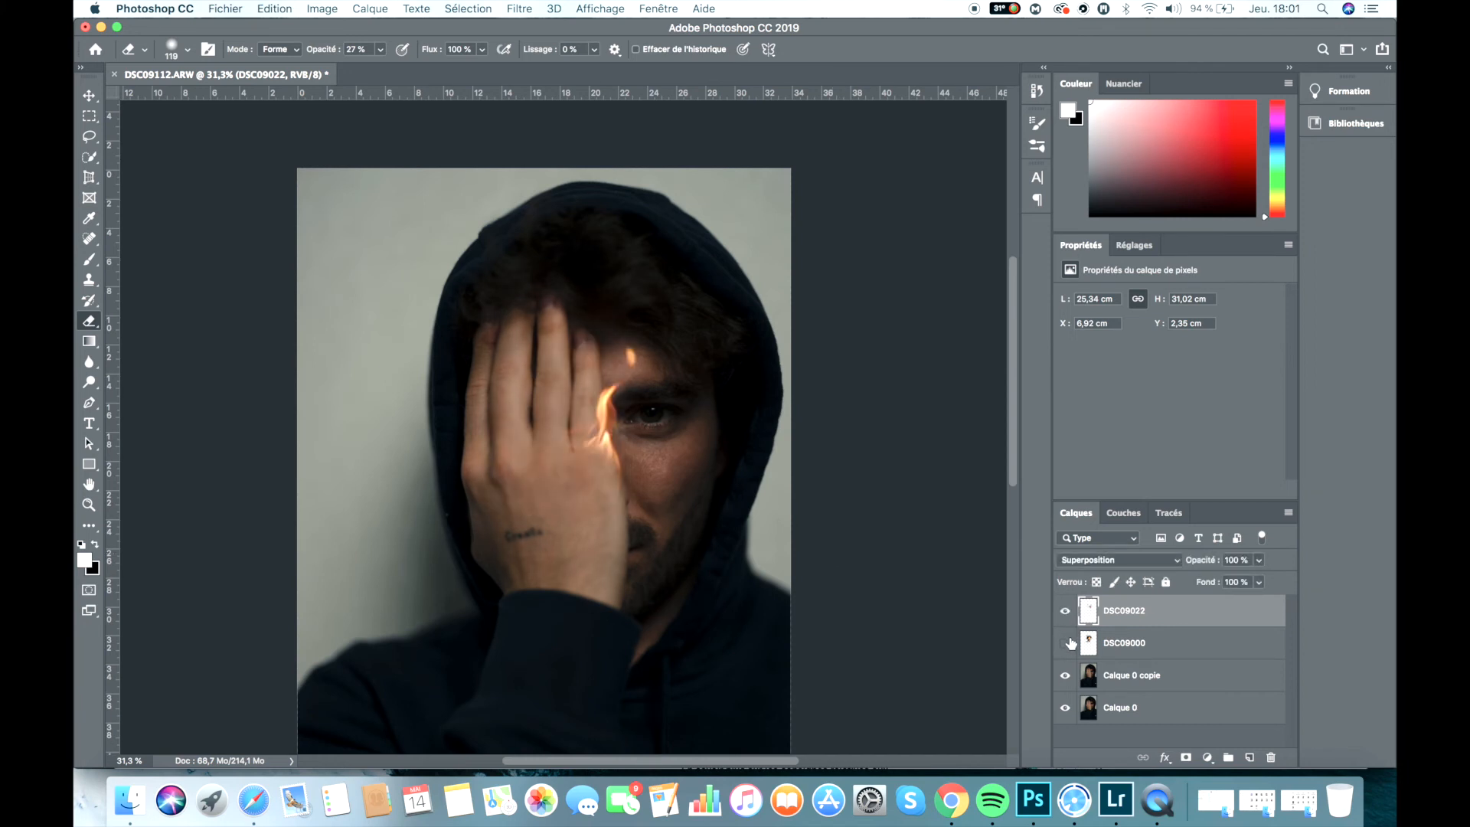
click(1069, 645)
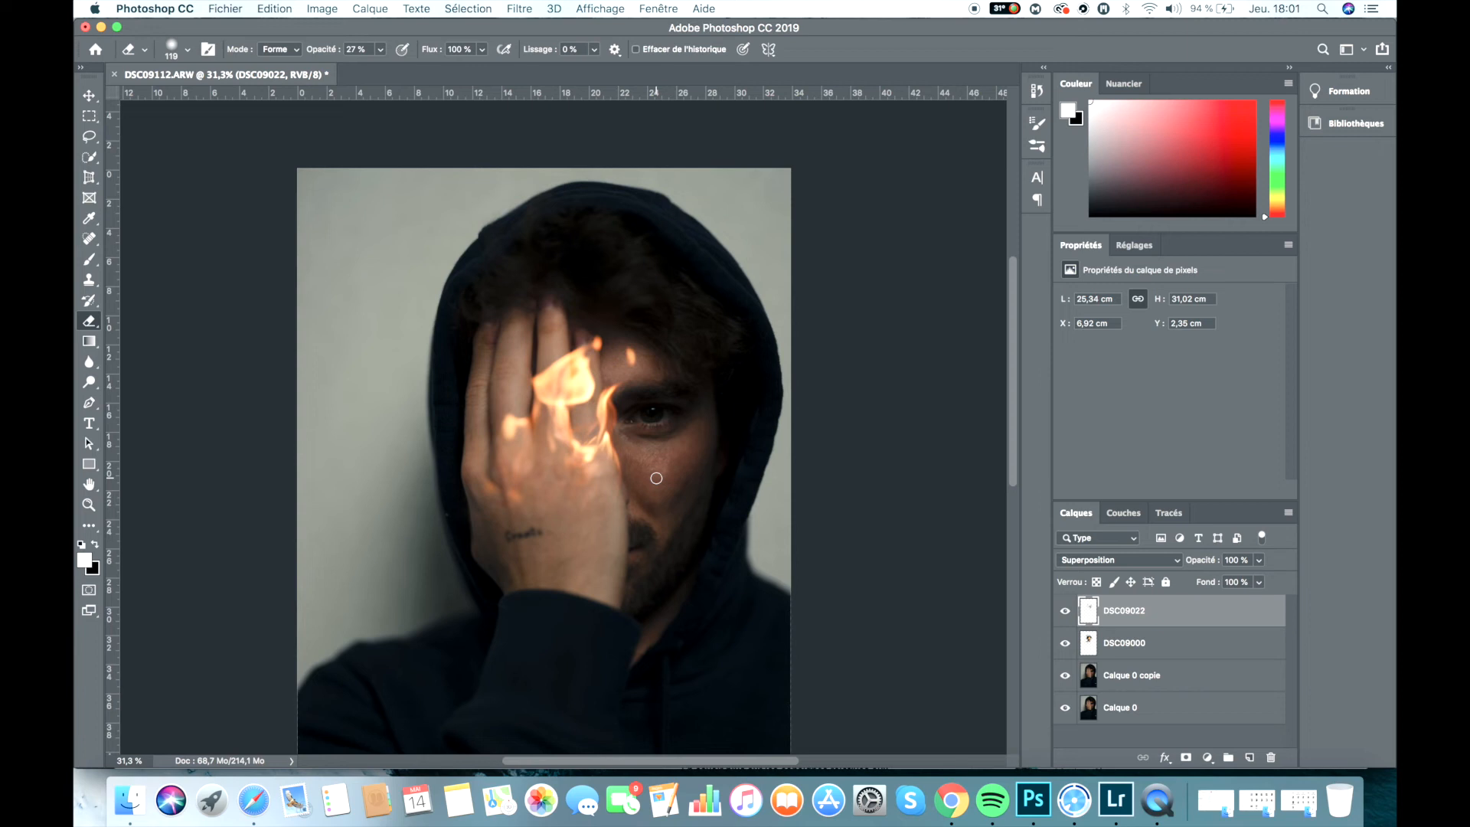
scroll(656, 478, down, 2)
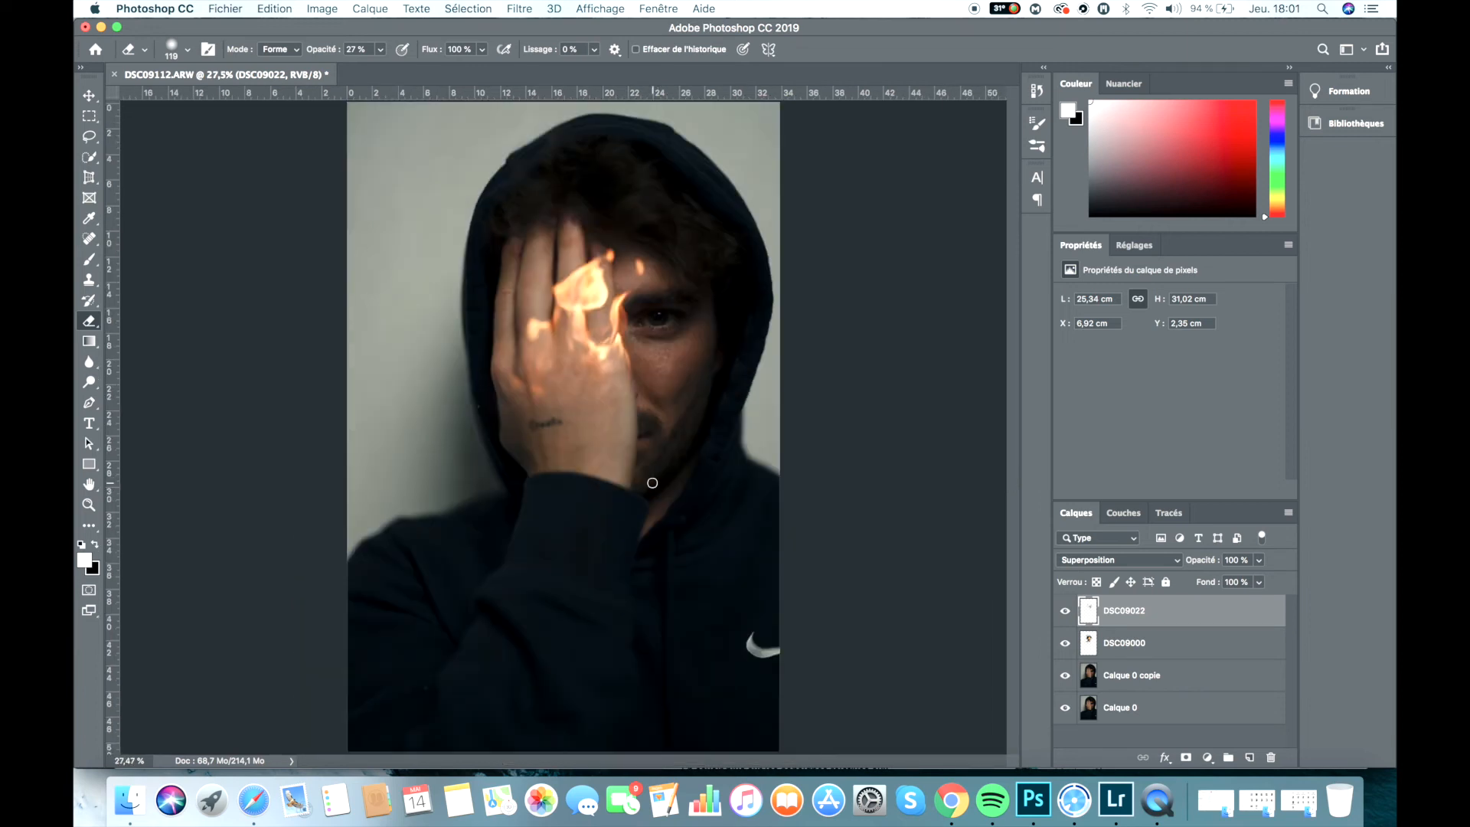
Group the two flame layers and toggle the group's visibility to compare the portrait with and without flames.
shift+click(1171, 638)
drag(1169, 646, 1226, 759)
click(1066, 606)
click(1067, 606)
click(1066, 606)
click(1065, 606)
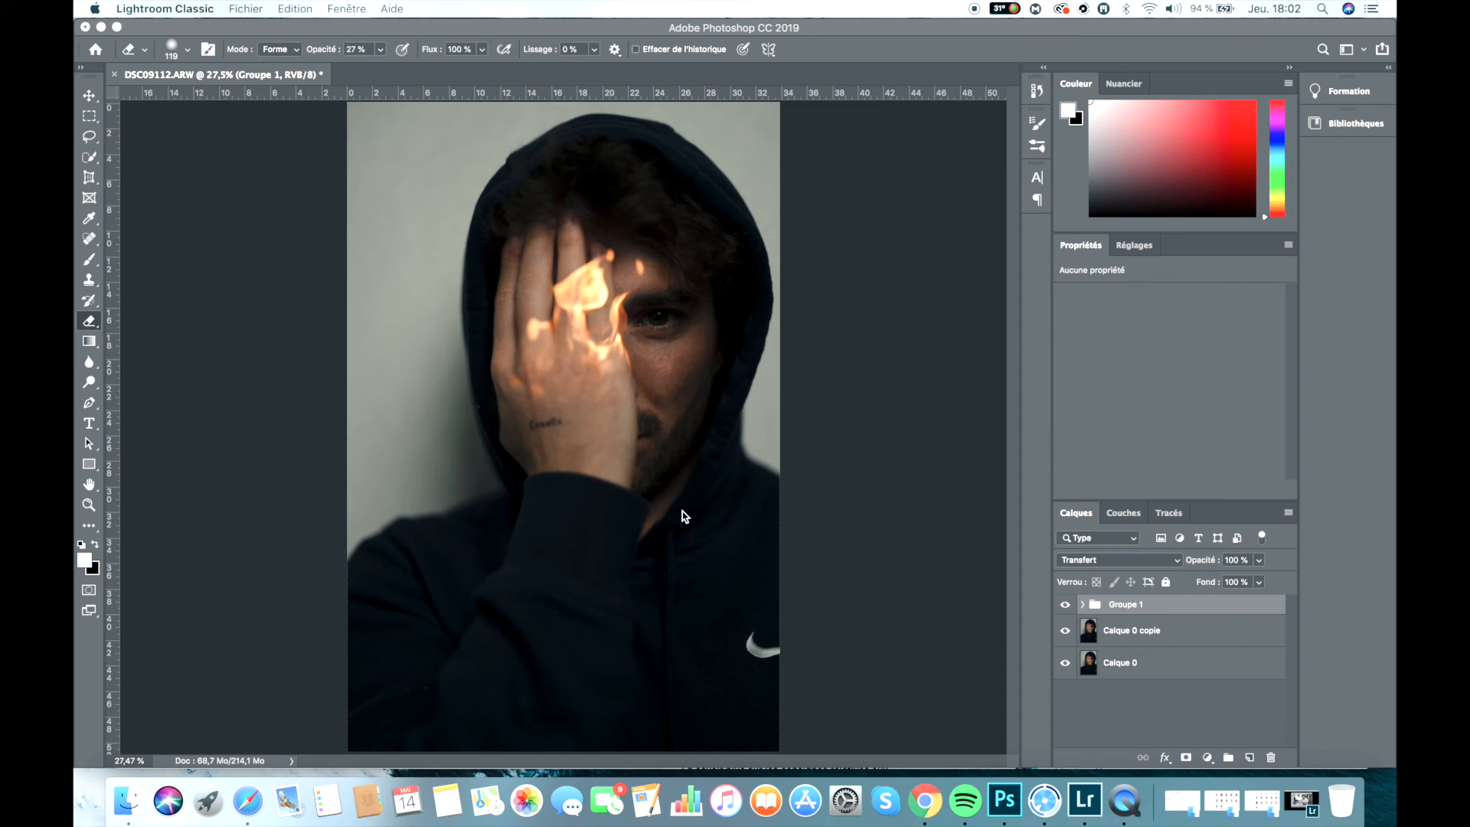
click(459, 171)
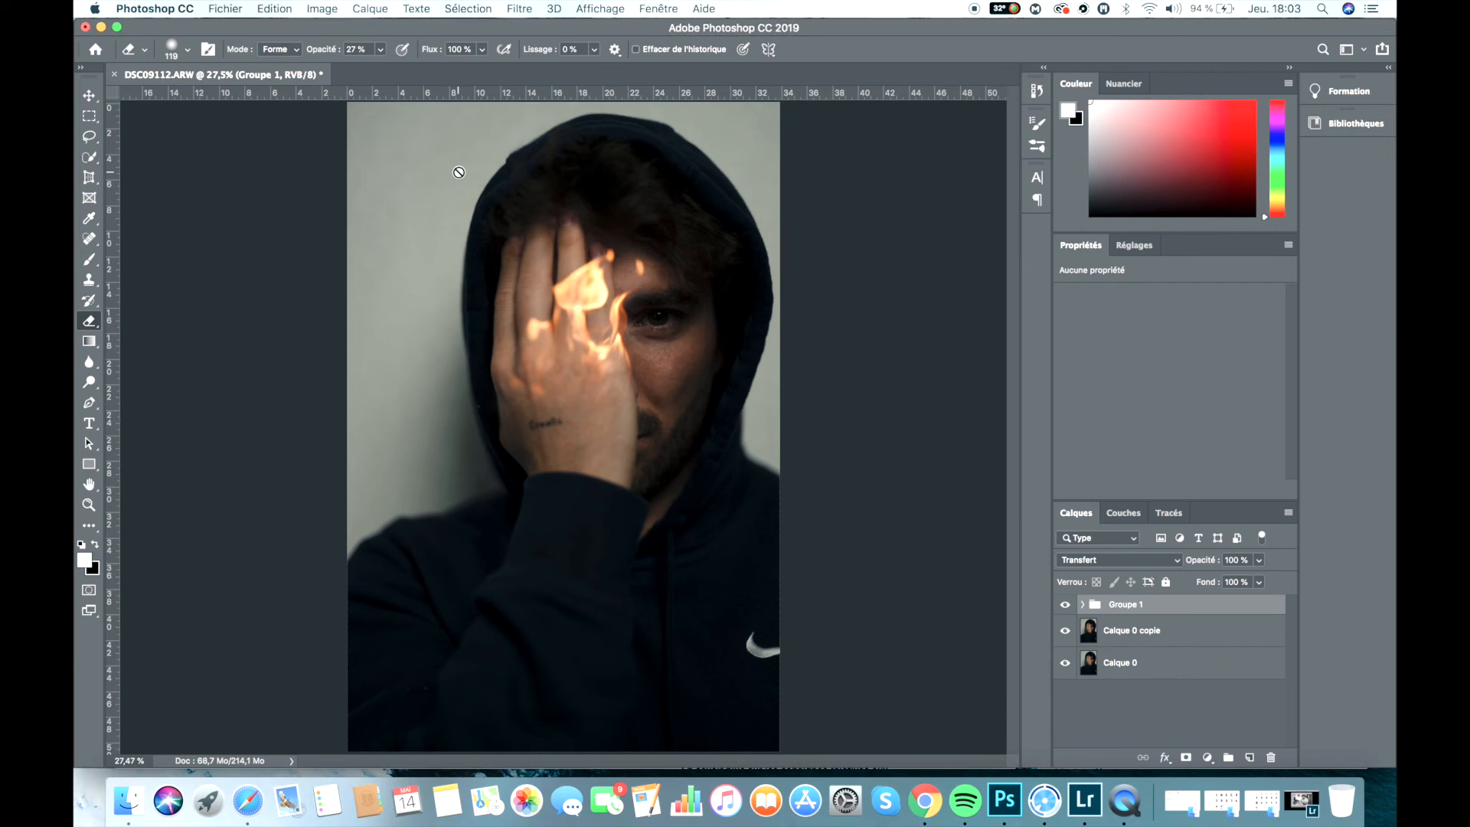